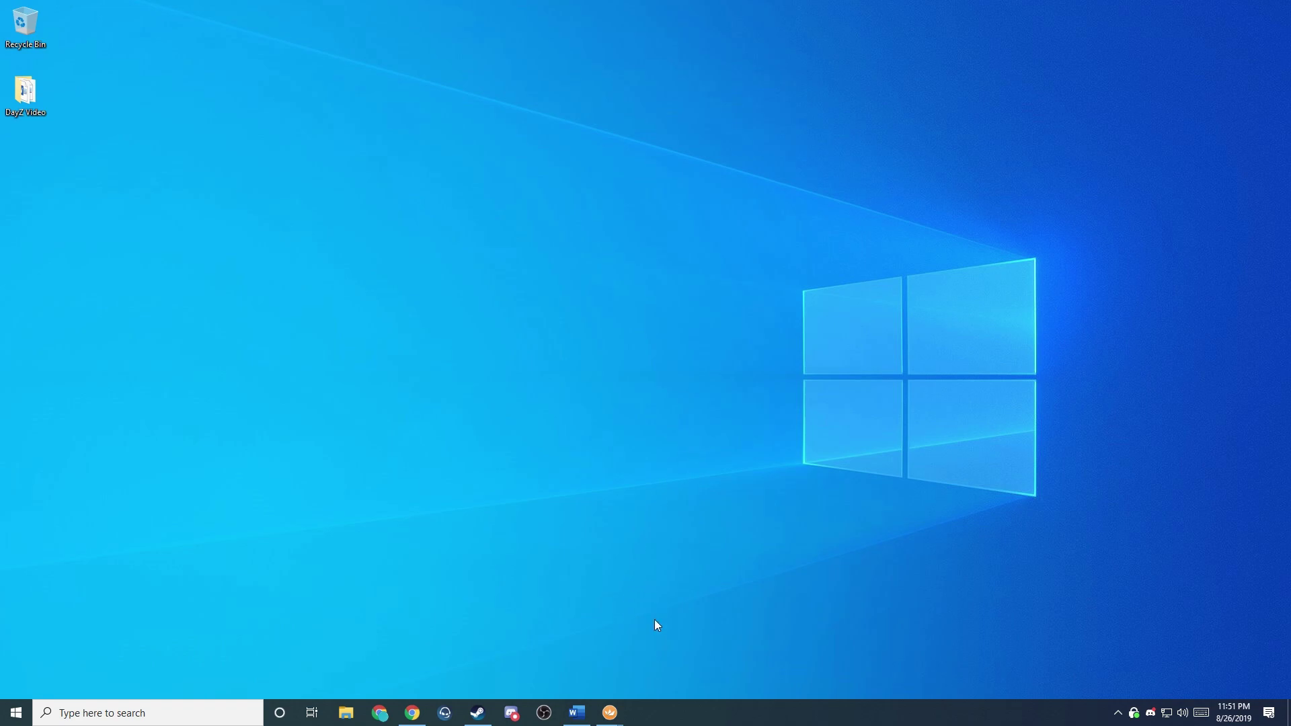
# - On the remote desktop, download the DZSALModServer zip from dayzsalauncher.com Tools and open it
pyautogui.moveTo(609, 713)
pyautogui.click(694, 663)
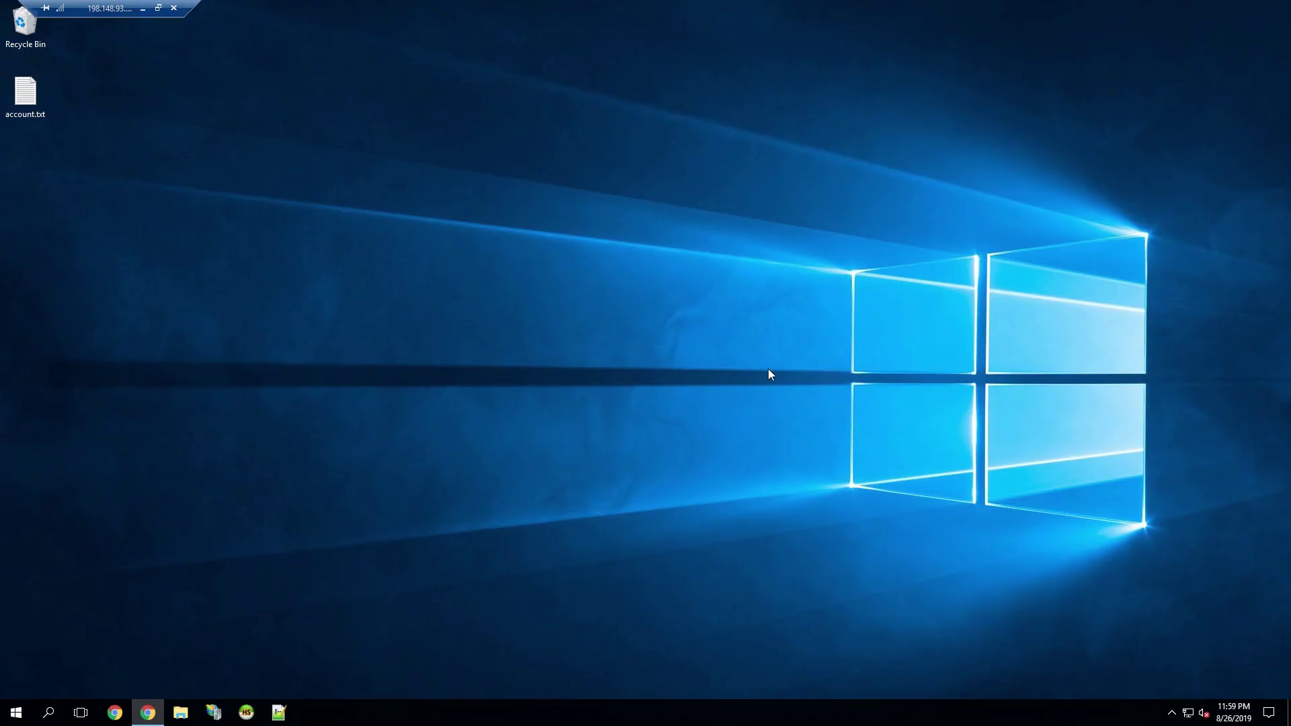
pyautogui.click(147, 712)
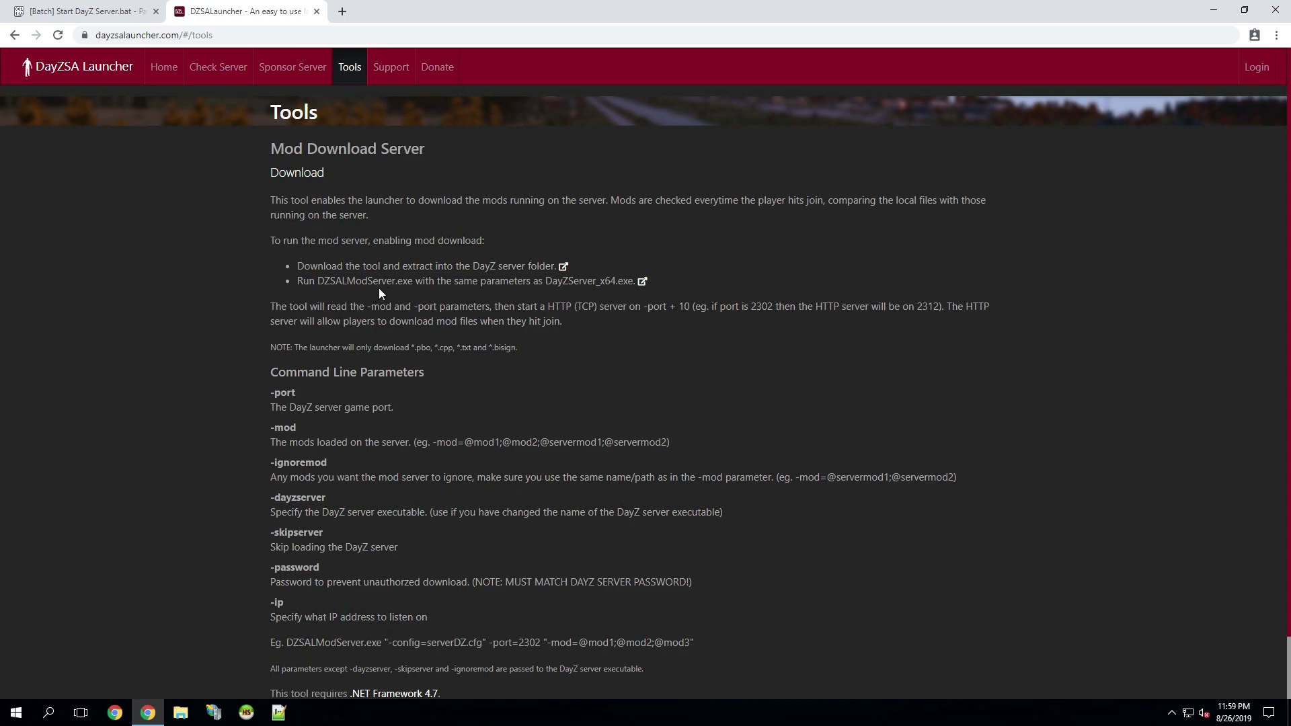
pyautogui.click(308, 175)
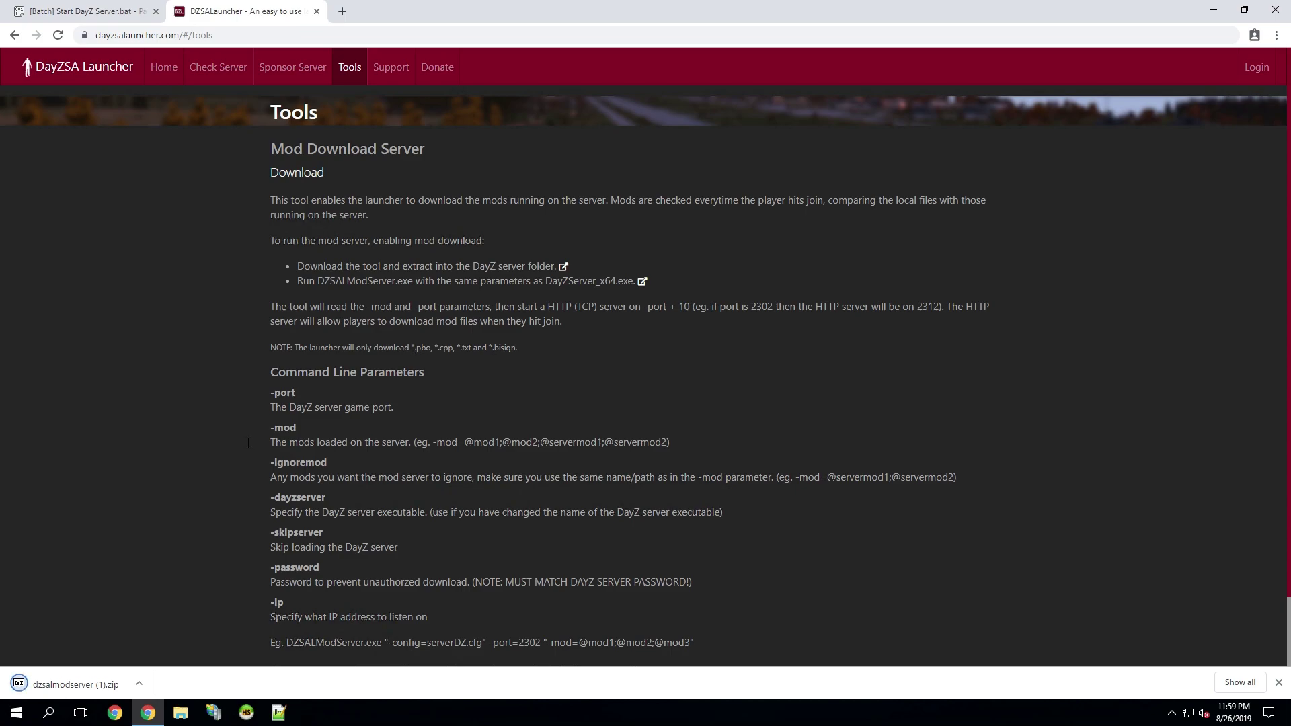
pyautogui.click(83, 683)
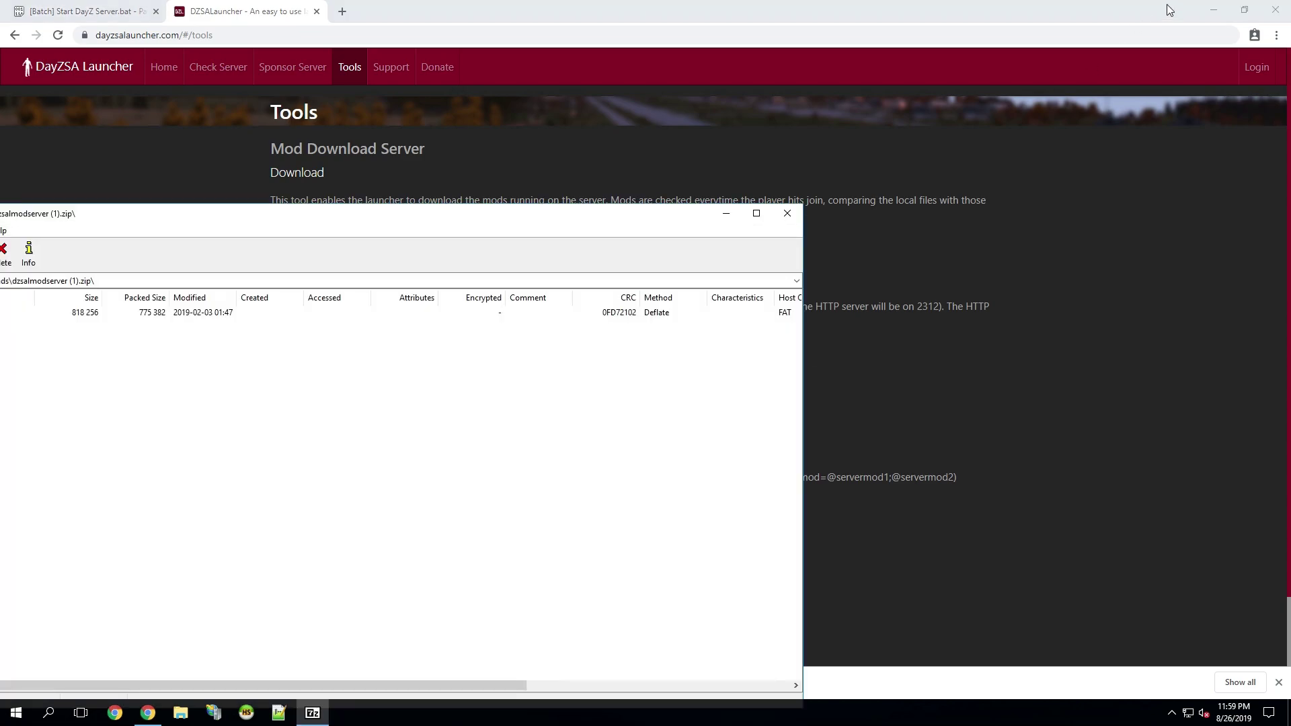
# - Open a File Explorer window on C:\Servers\DayZ beside the 7-Zip archive
pyautogui.hotkey('alt', 'Tab')
pyautogui.click(147, 713)
pyautogui.moveTo(558, 213); pyautogui.dragTo(982, 164)
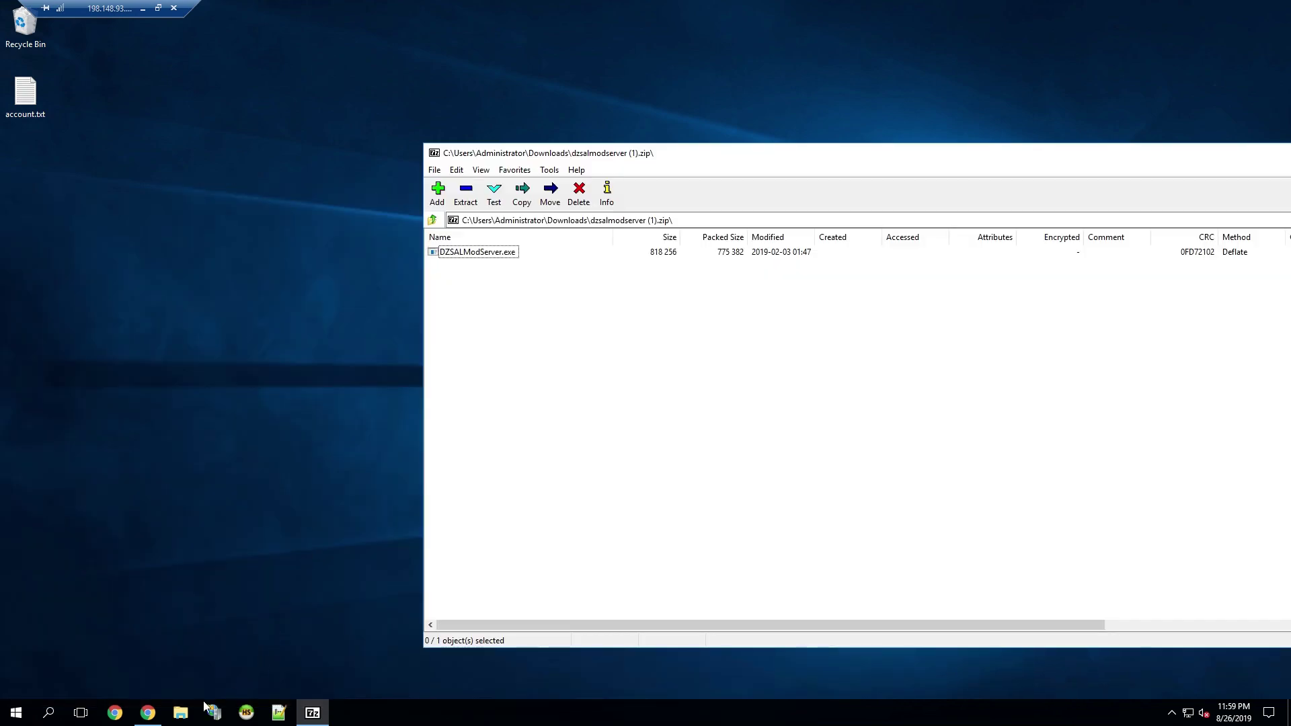
pyautogui.click(181, 712)
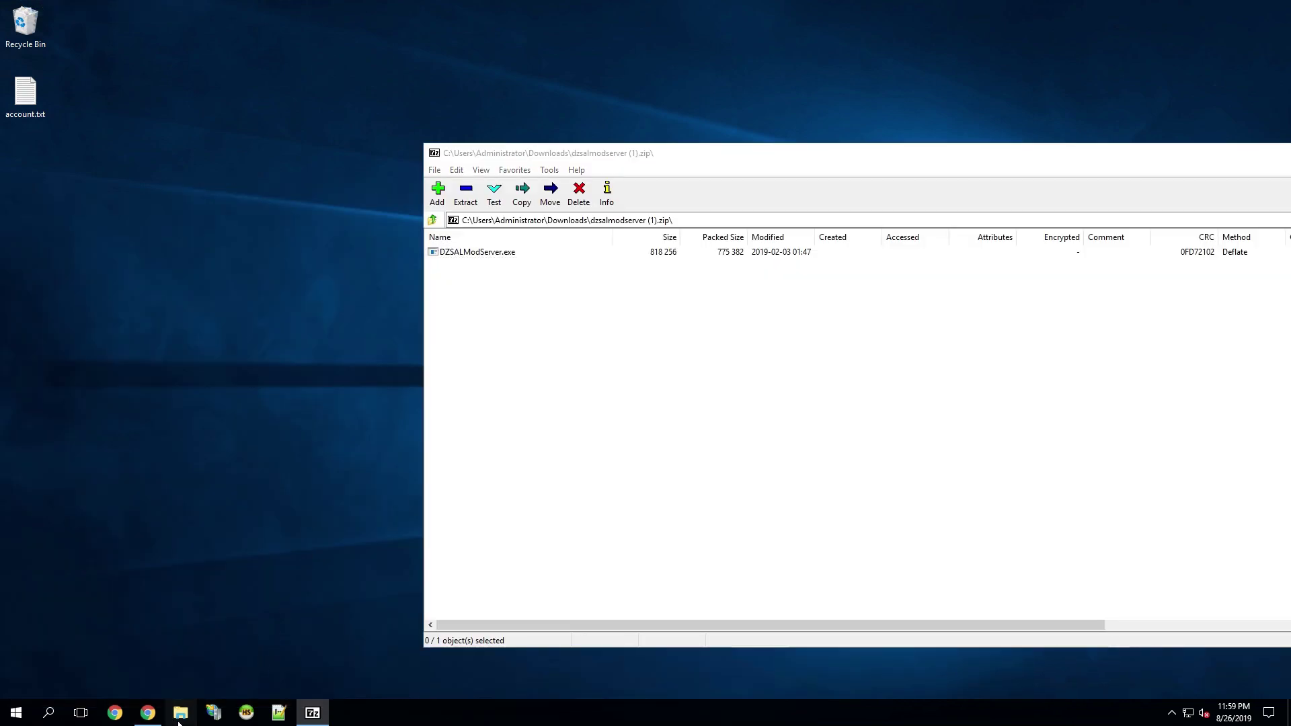
pyautogui.click(332, 374)
pyautogui.moveTo(534, 108); pyautogui.dragTo(413, 65)
pyautogui.doubleClick(304, 252)
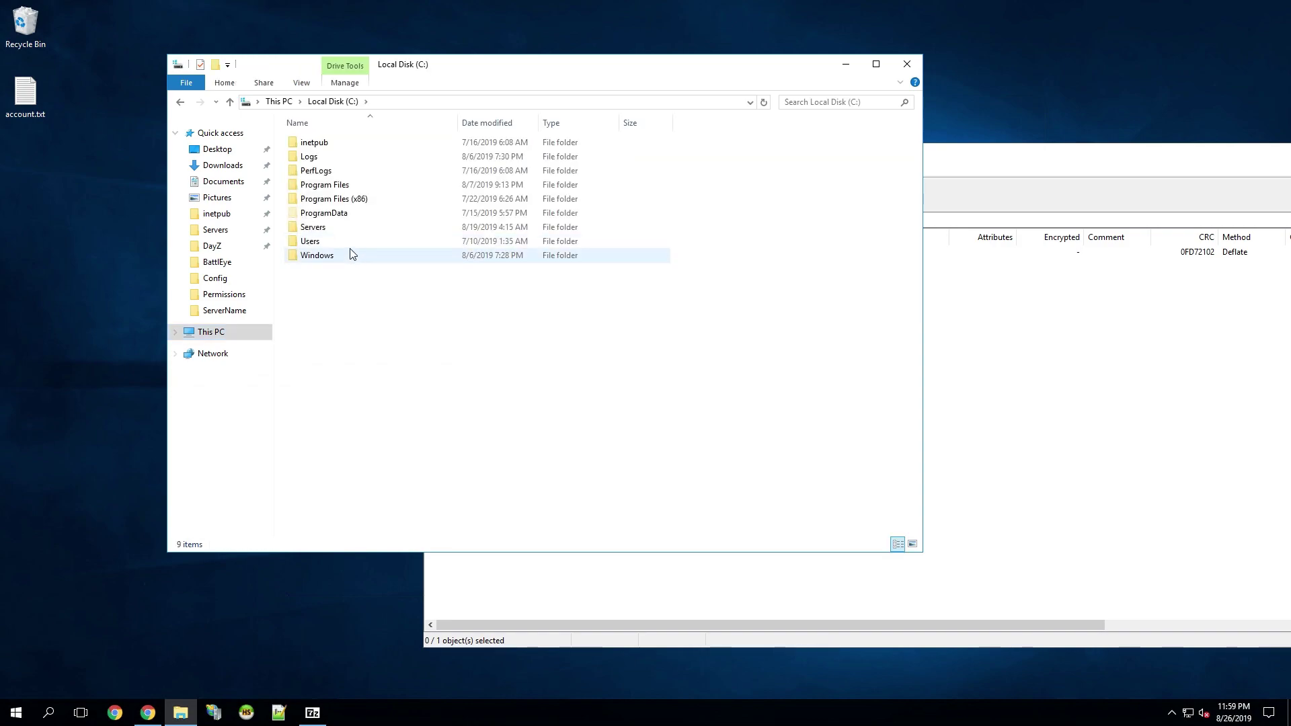
pyautogui.doubleClick(340, 232)
pyautogui.moveTo(421, 72); pyautogui.dragTo(309, 58)
pyautogui.click(219, 145)
pyautogui.doubleClick(219, 145)
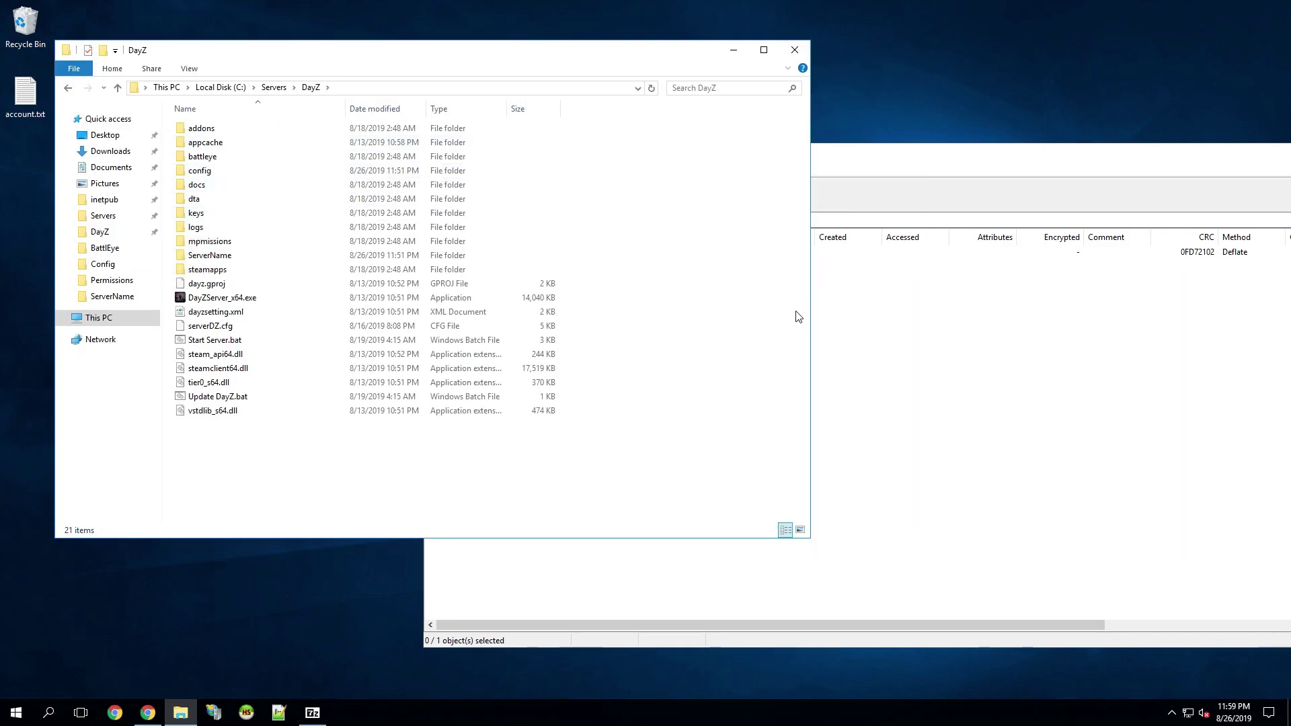
# - Copy DZSALModServer.exe from the archive into the DayZ folder and close 7-Zip
pyautogui.click(917, 374)
pyautogui.click(474, 254)
pyautogui.moveTo(468, 265); pyautogui.dragTo(389, 438)
pyautogui.moveTo(1232, 165); pyautogui.dragTo(963, 176)
pyautogui.click(1098, 167)
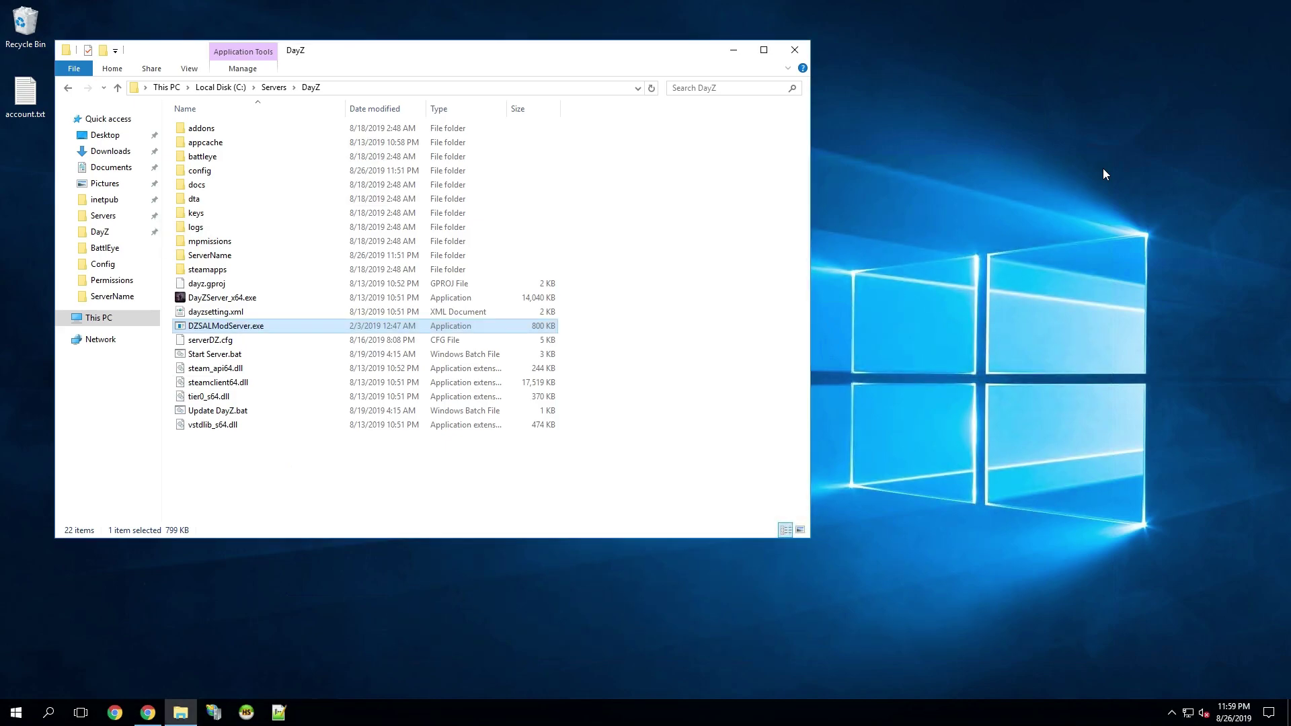
pyautogui.click(683, 428)
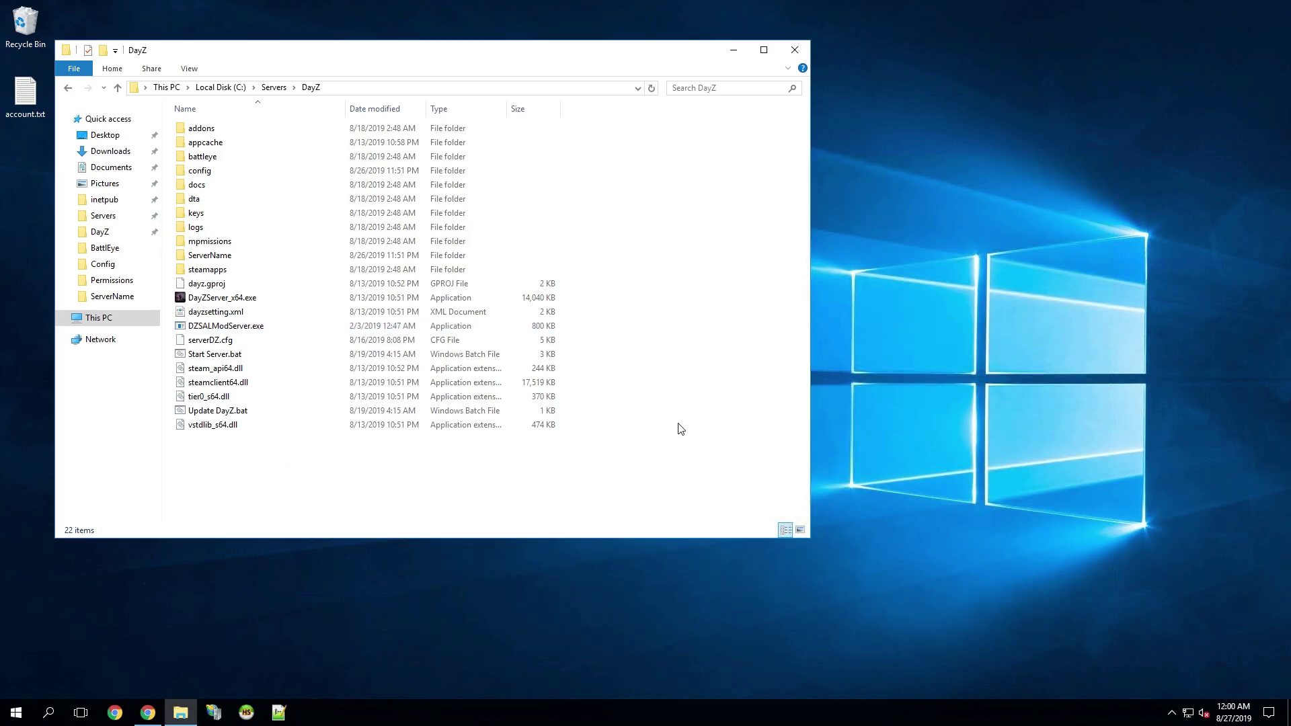
# - Open Start Server.bat in Notepad++ and select DayZServer_x64 on line 65
pyautogui.rightClick(216, 356)
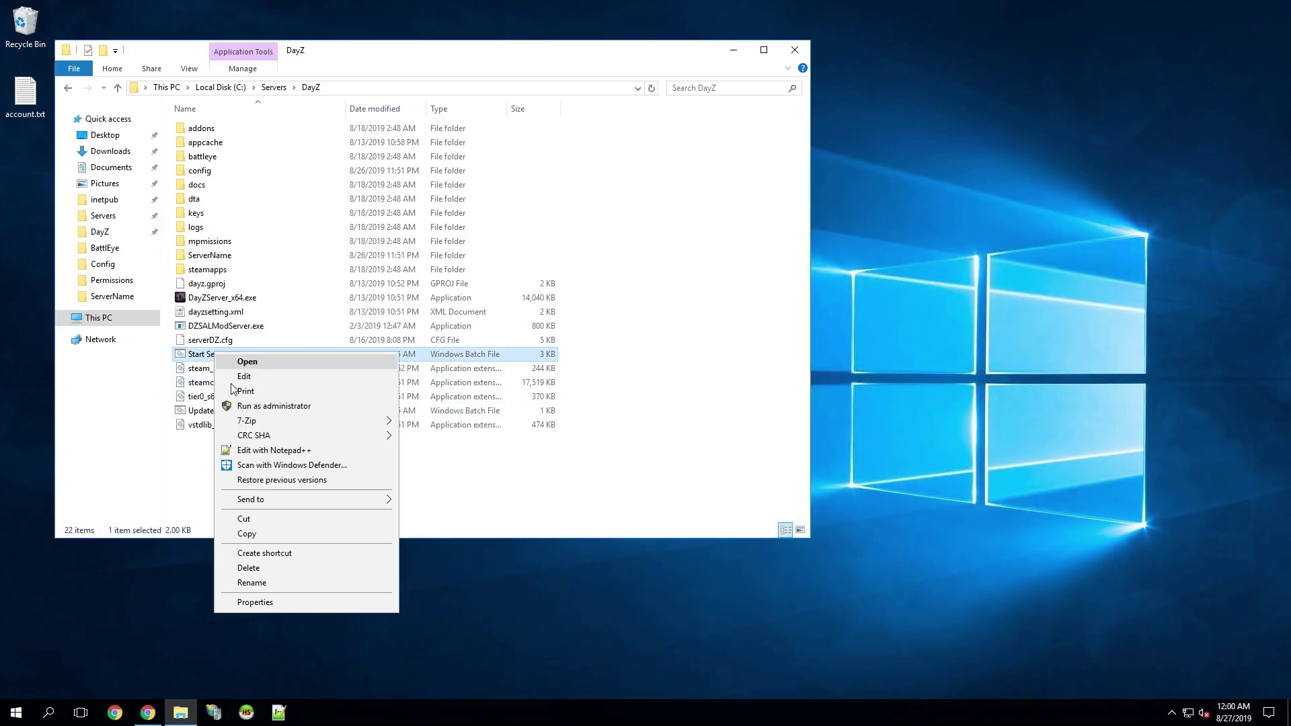
pyautogui.click(279, 448)
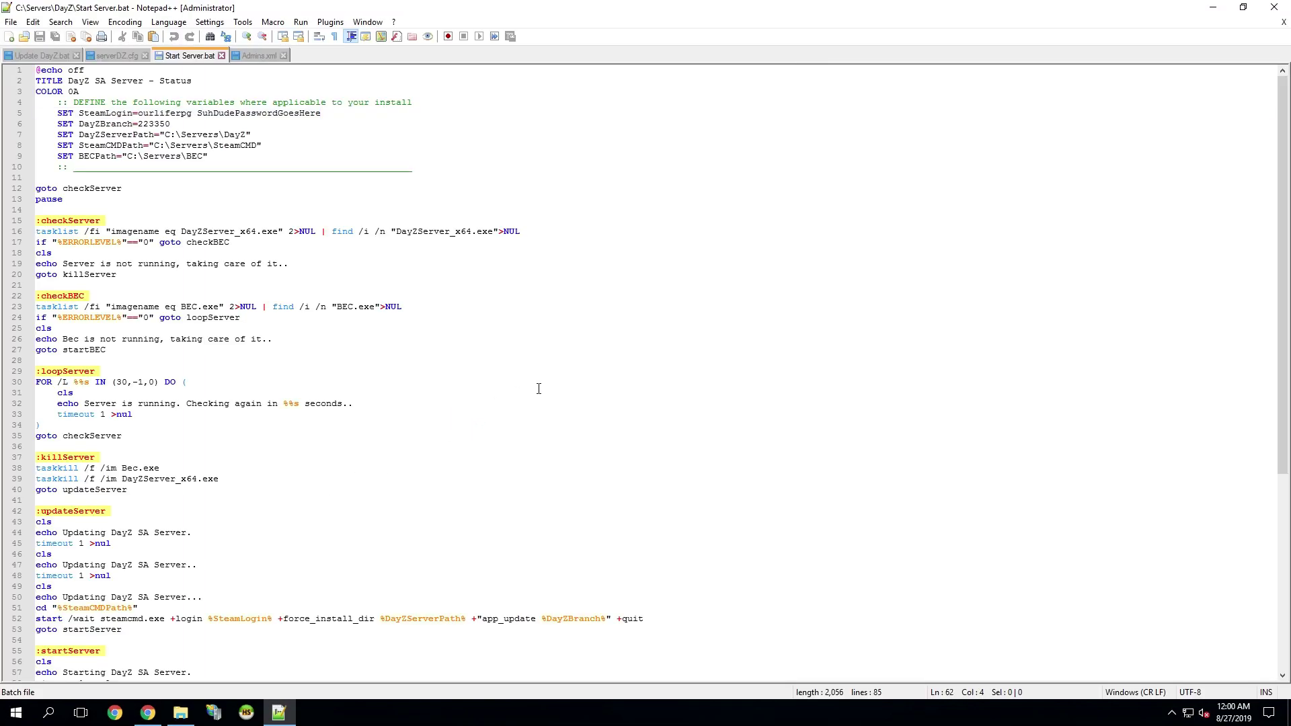
pyautogui.scroll(-7, 571, 388)
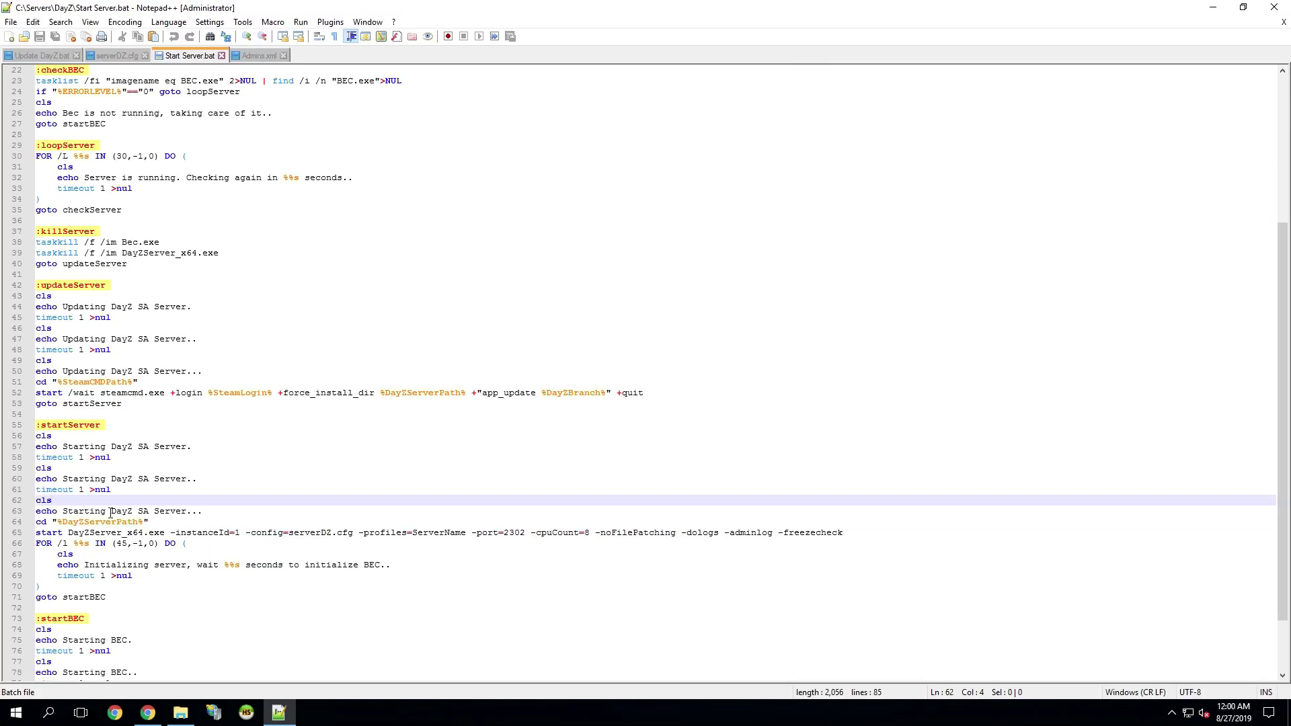
pyautogui.doubleClick(101, 533)
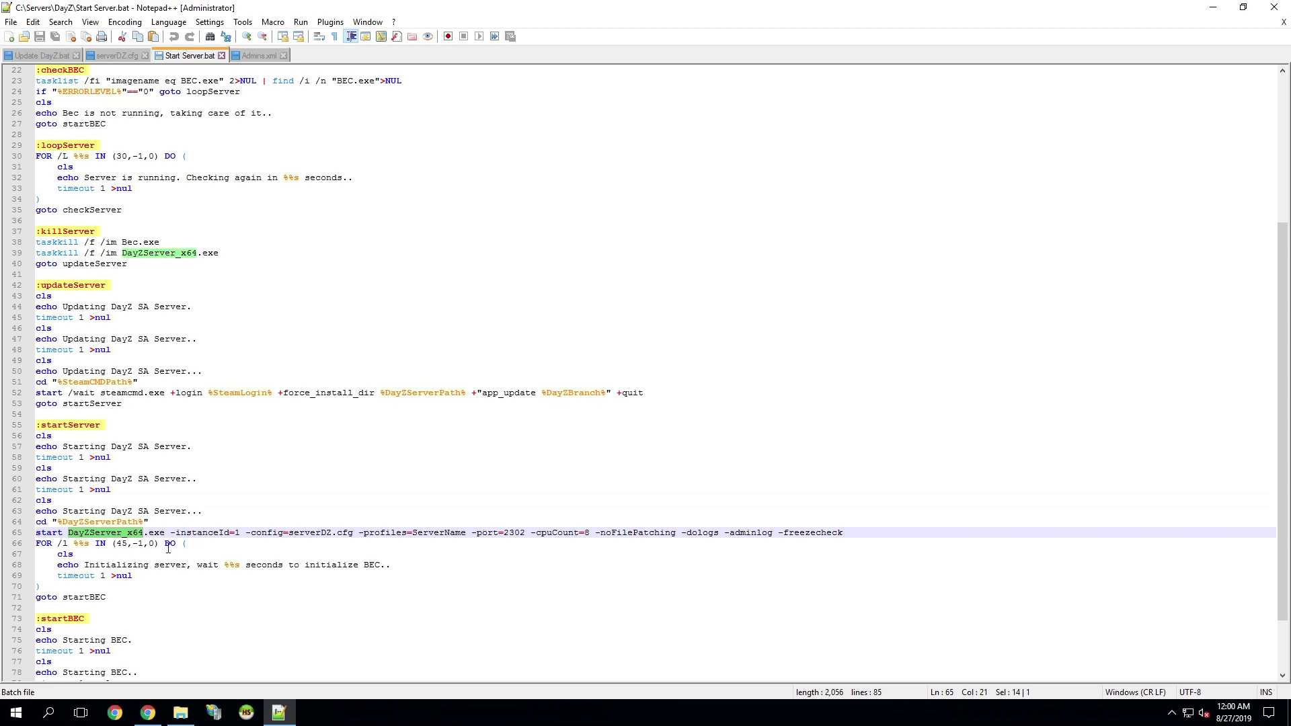
# - Copy the DZSALModServer name and paste it over DayZServer_x64 on line 65
pyautogui.click(180, 713)
pyautogui.click(248, 328)
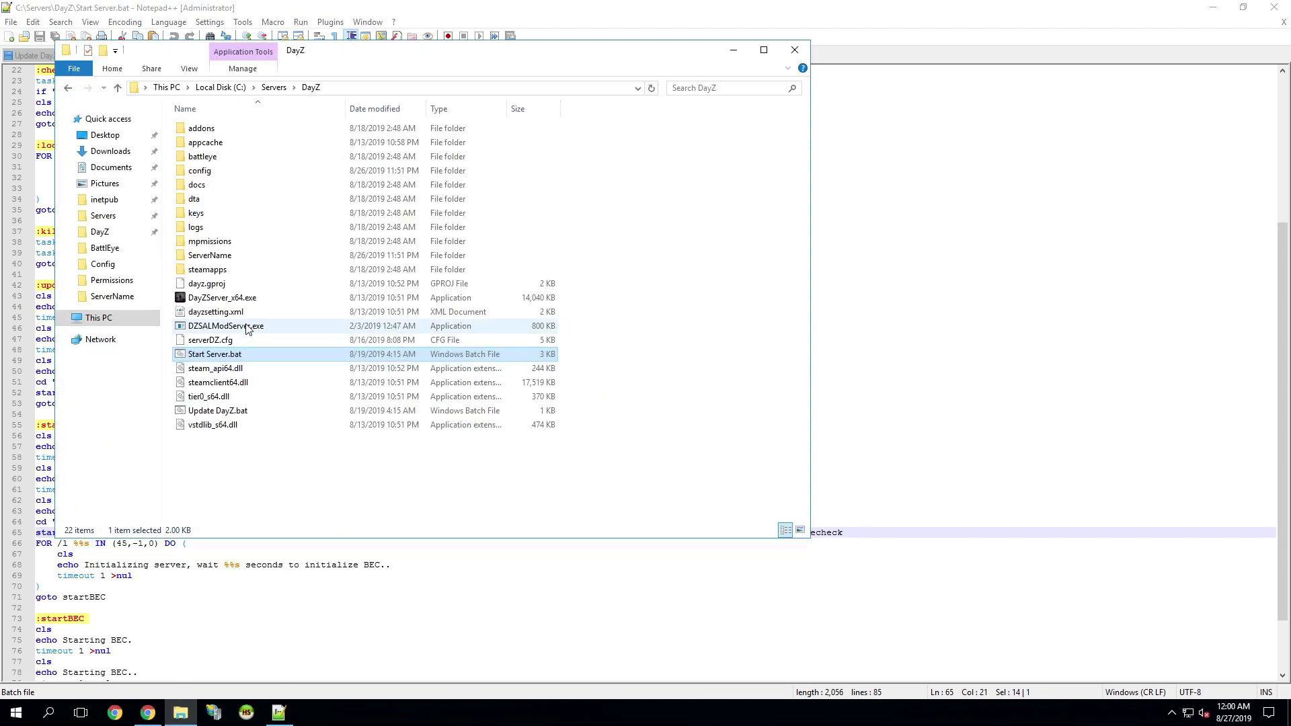
pyautogui.press('F2')
pyautogui.hotkey('ctrl', 'c')
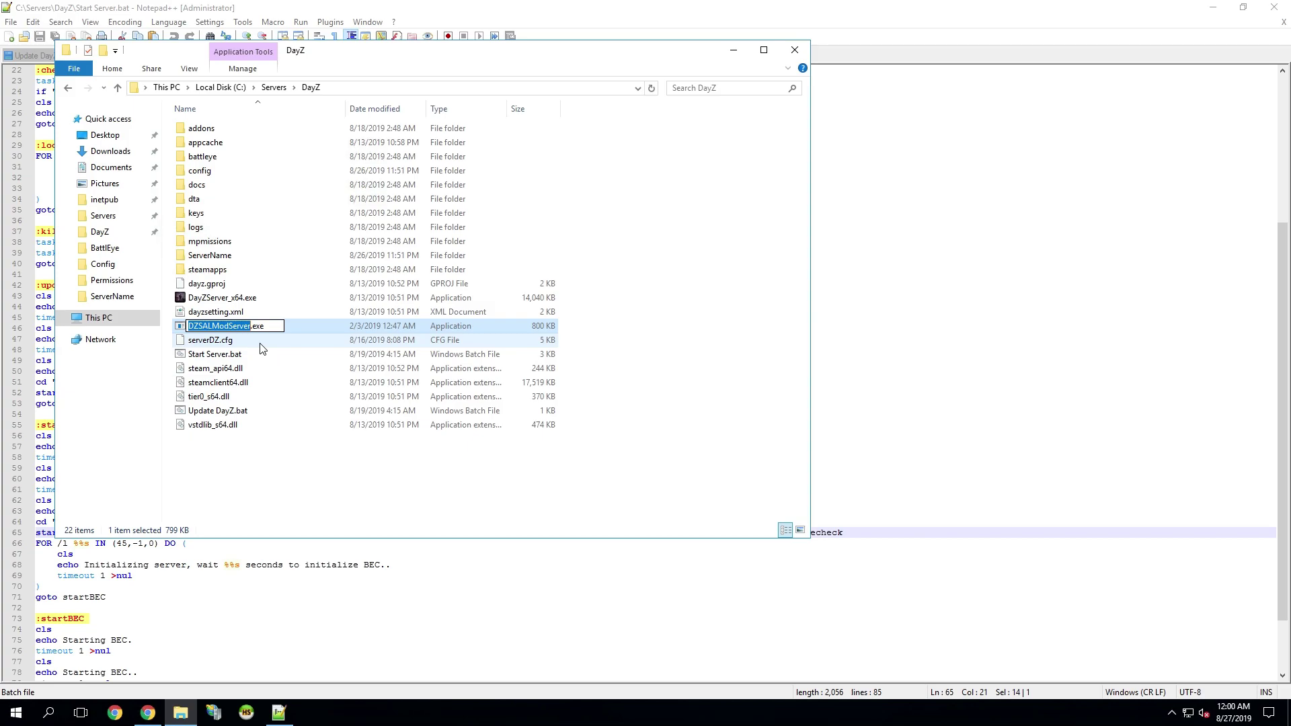
pyautogui.click(135, 590)
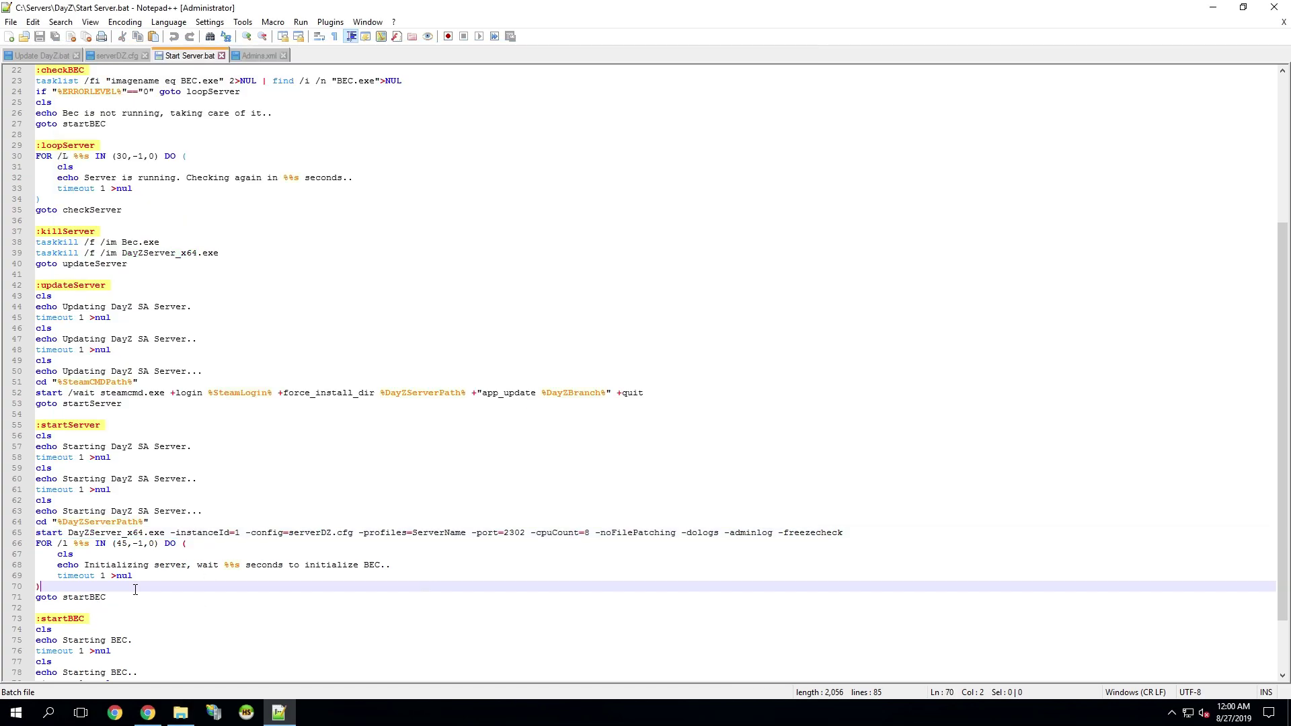
pyautogui.doubleClick(101, 532)
pyautogui.hotkey('ctrl', 'v')
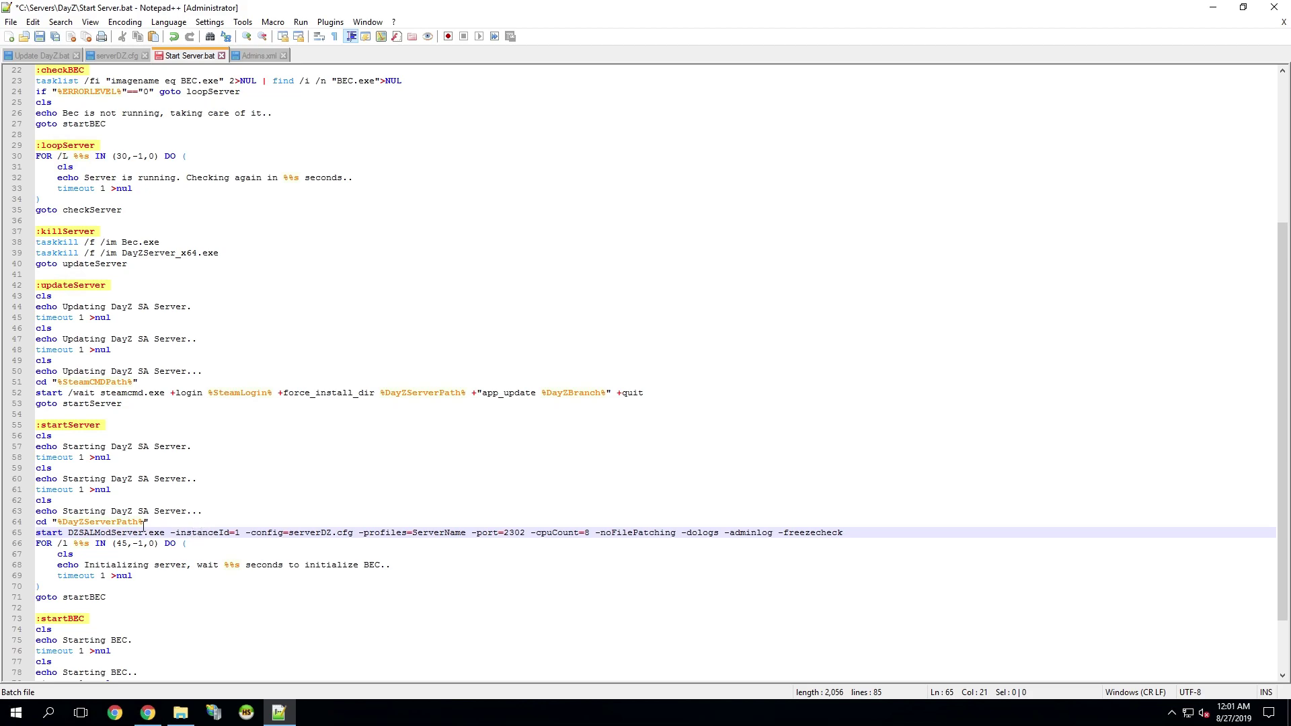
pyautogui.doubleClick(206, 531)
pyautogui.click(531, 531)
pyautogui.write('mod=@CF;')
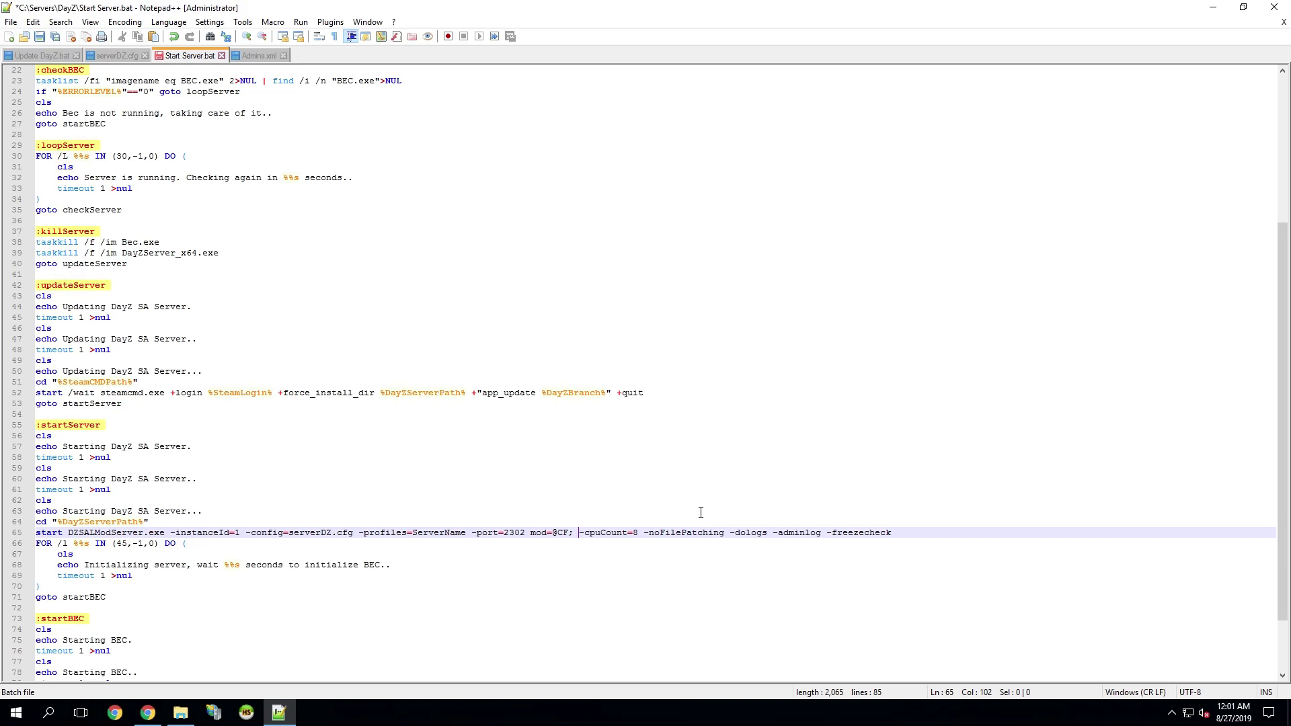
pyautogui.write('@CommunityOnlineTools -ingoremod=@CommunityOnlineTools')
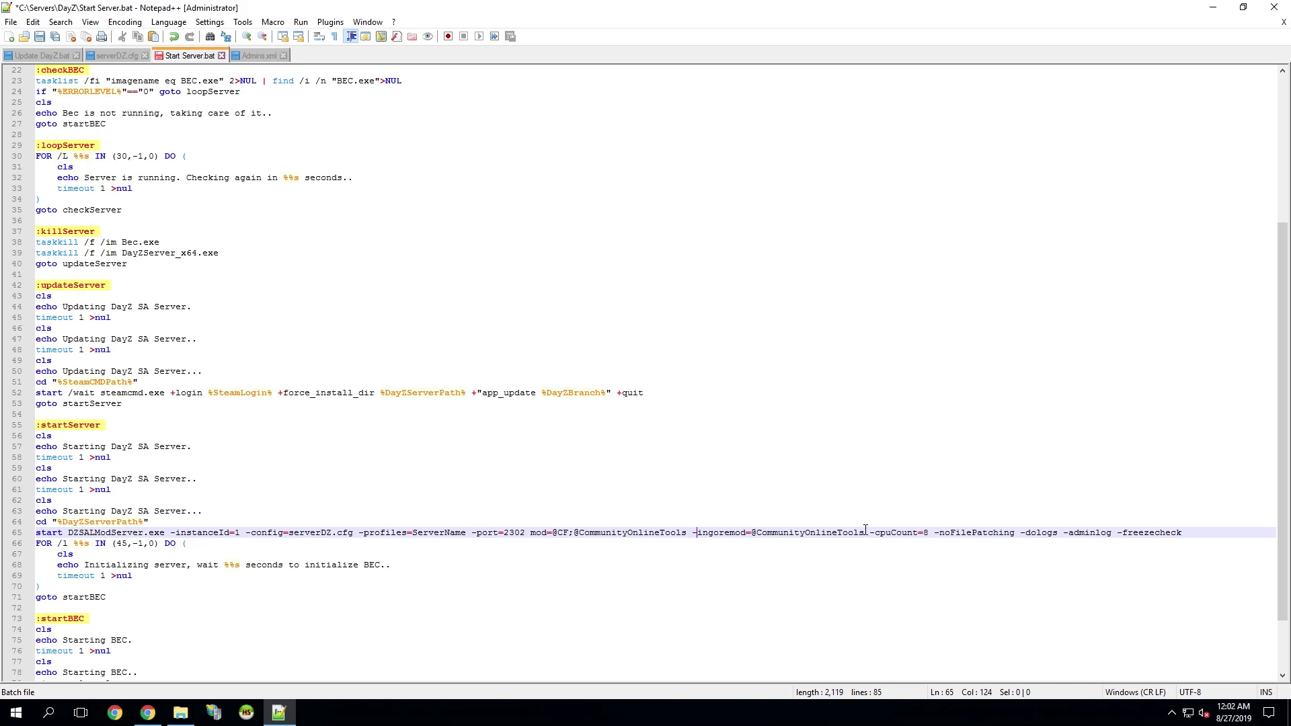
# - Remove the added mod parameters from line 65 and save Start Server.bat
pyautogui.moveTo(863, 529); pyautogui.dragTo(529, 533)
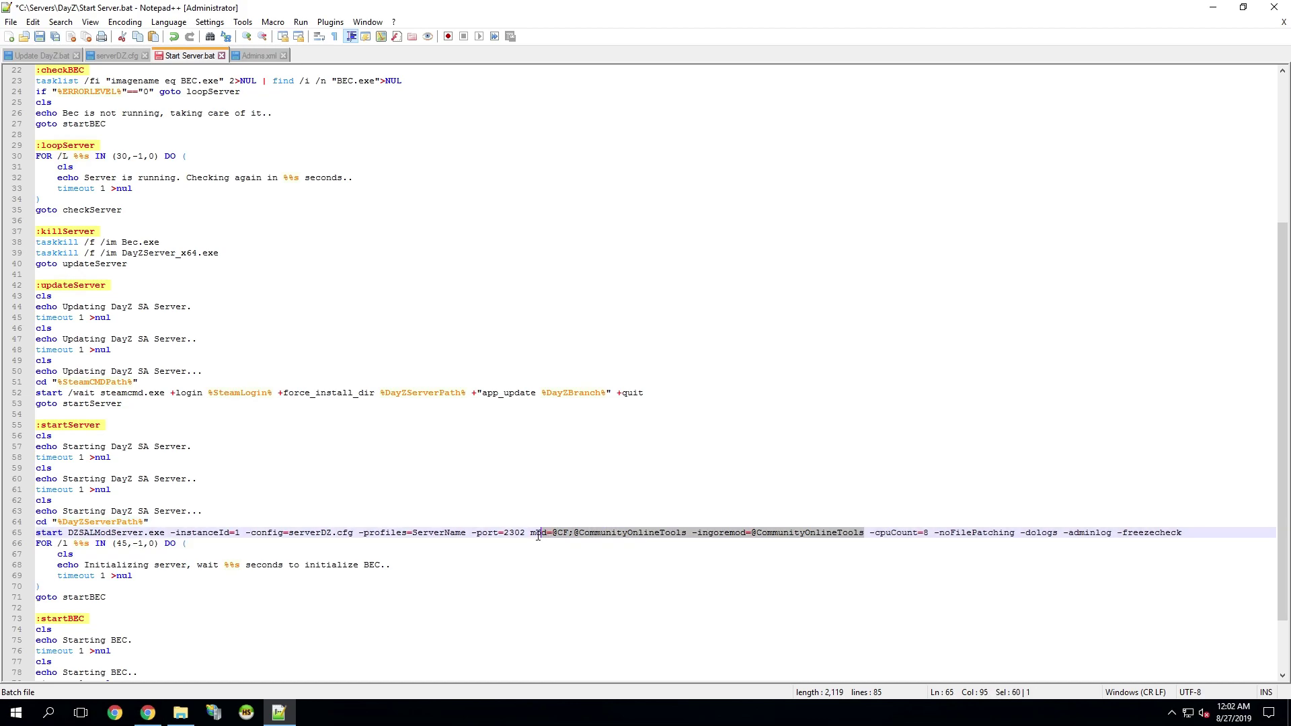
pyautogui.press('Delete')
pyautogui.press('BackSpace')
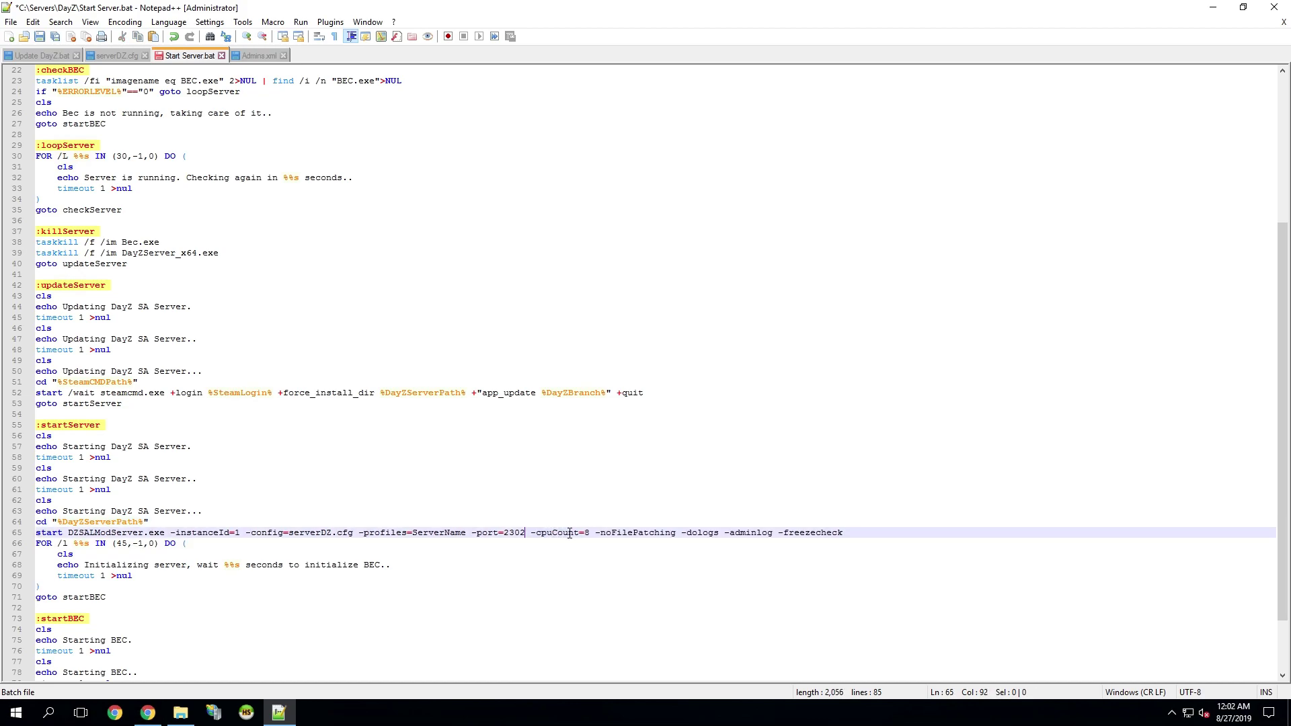
pyautogui.hotkey('ctrl', 's')
pyautogui.click(170, 533)
pyautogui.scroll(-1, 227, 557)
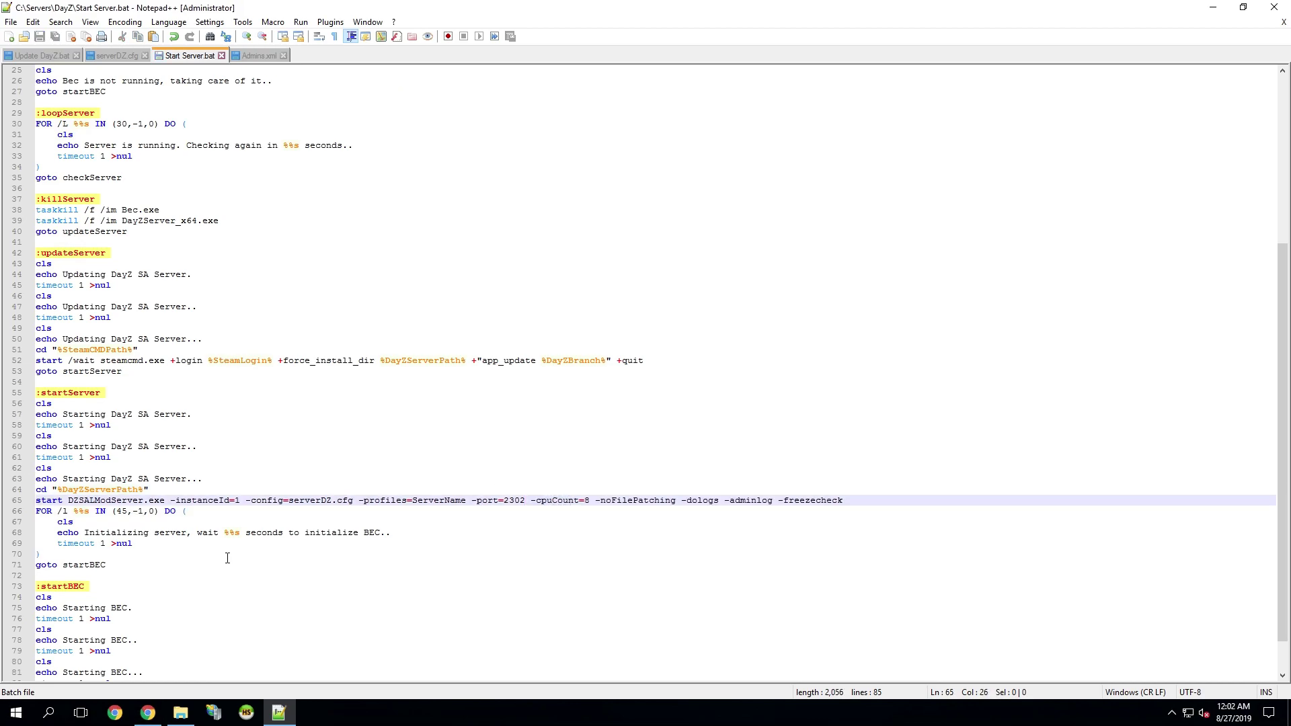
# - Duplicate the taskkill /f /im DayZServer_x64.exe line in the kill section
pyautogui.scroll(5, 256, 582)
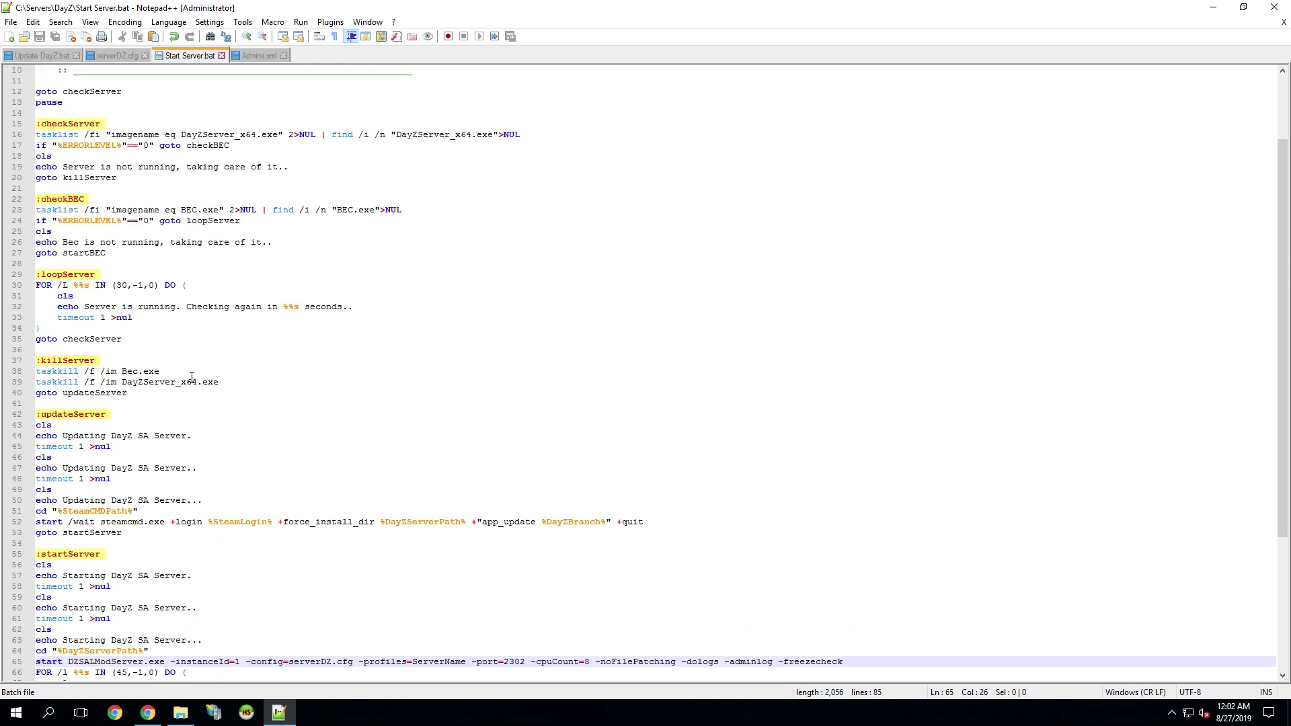
pyautogui.click(221, 382)
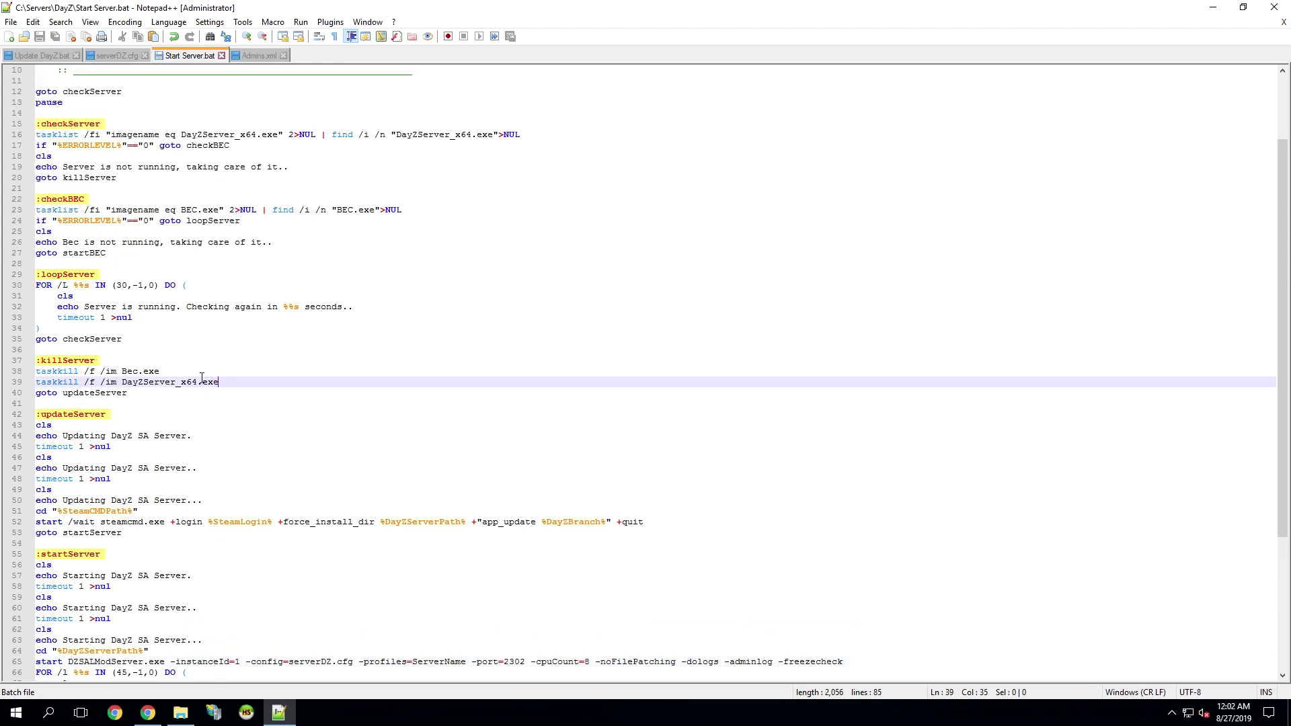
pyautogui.click(255, 393)
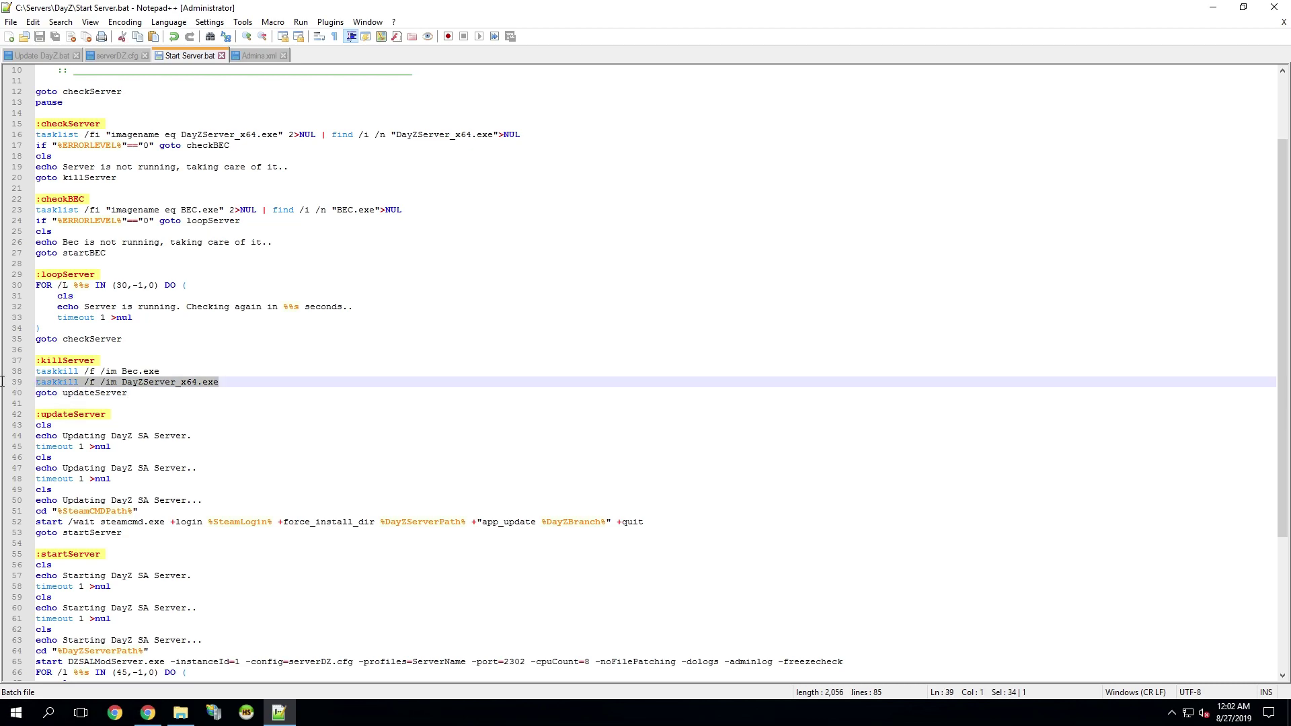
pyautogui.click(257, 374)
pyautogui.click(259, 382)
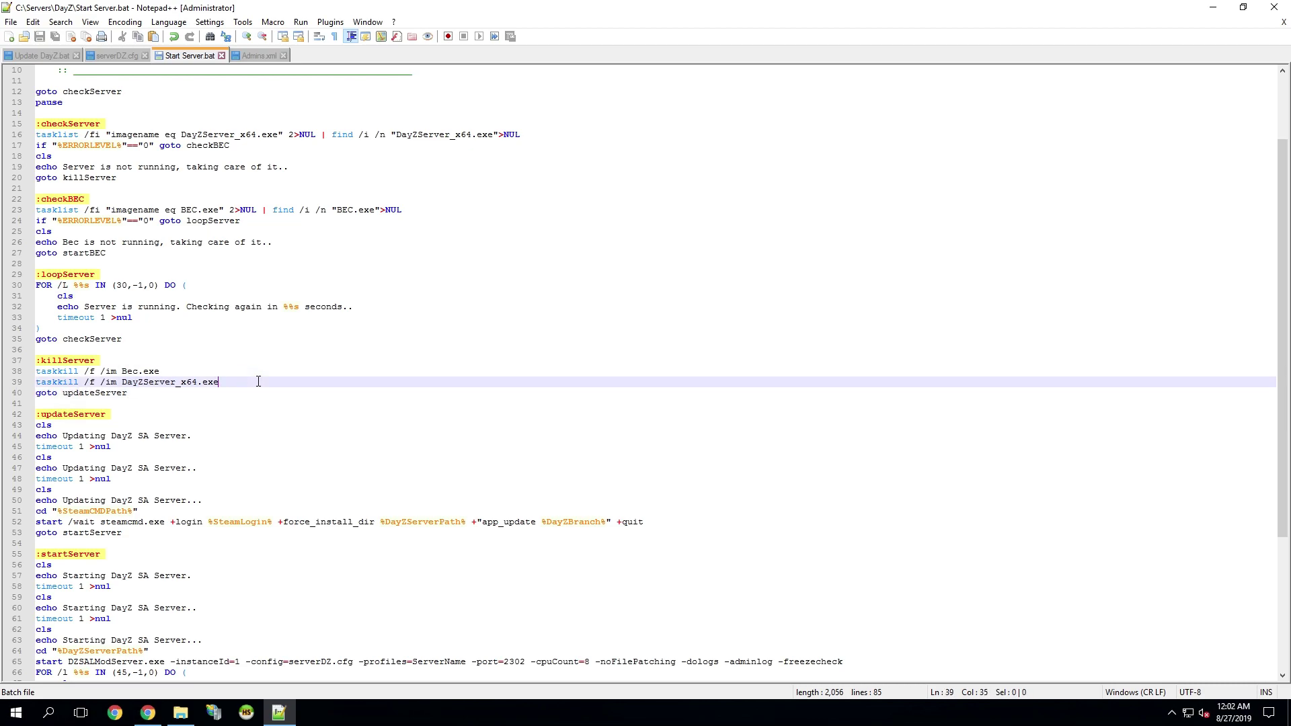
pyautogui.press('Return')
pyautogui.write('taskkill /f /im DayZServer_x64.exe')
pyautogui.scroll(-1, 228, 505)
# - Change the duplicated line to kill DZSALModServer.exe and save the file
pyautogui.doubleClick(105, 640)
pyautogui.hotkey('ctrl', 'c')
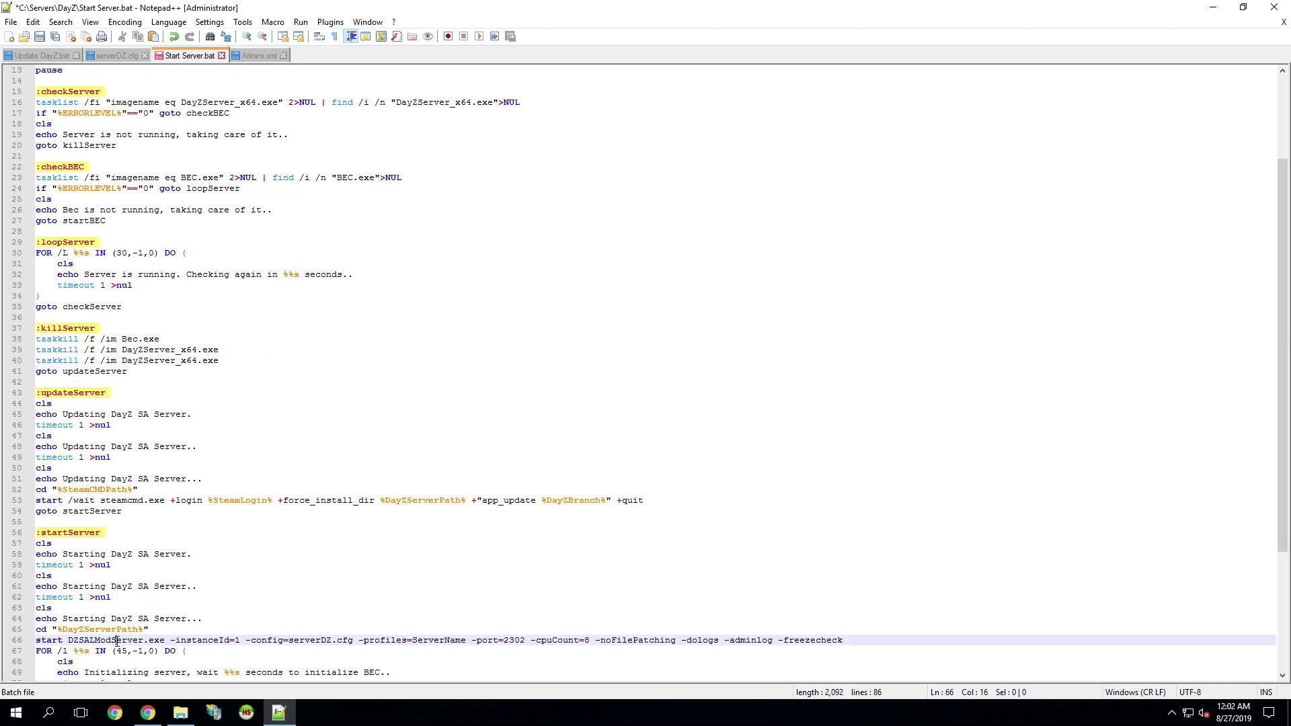
pyautogui.doubleClick(154, 363)
pyautogui.hotkey('ctrl', 'v')
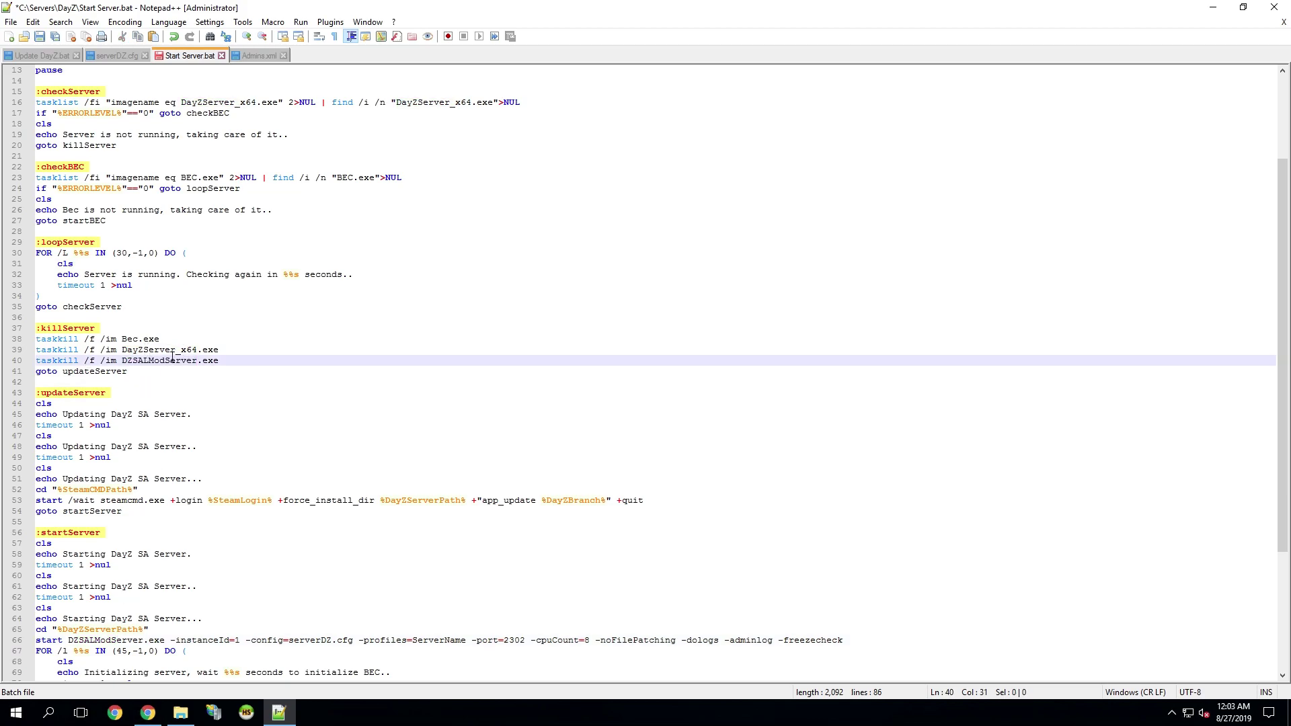
pyautogui.hotkey('ctrl', 's')
pyautogui.scroll(-6, 169, 503)
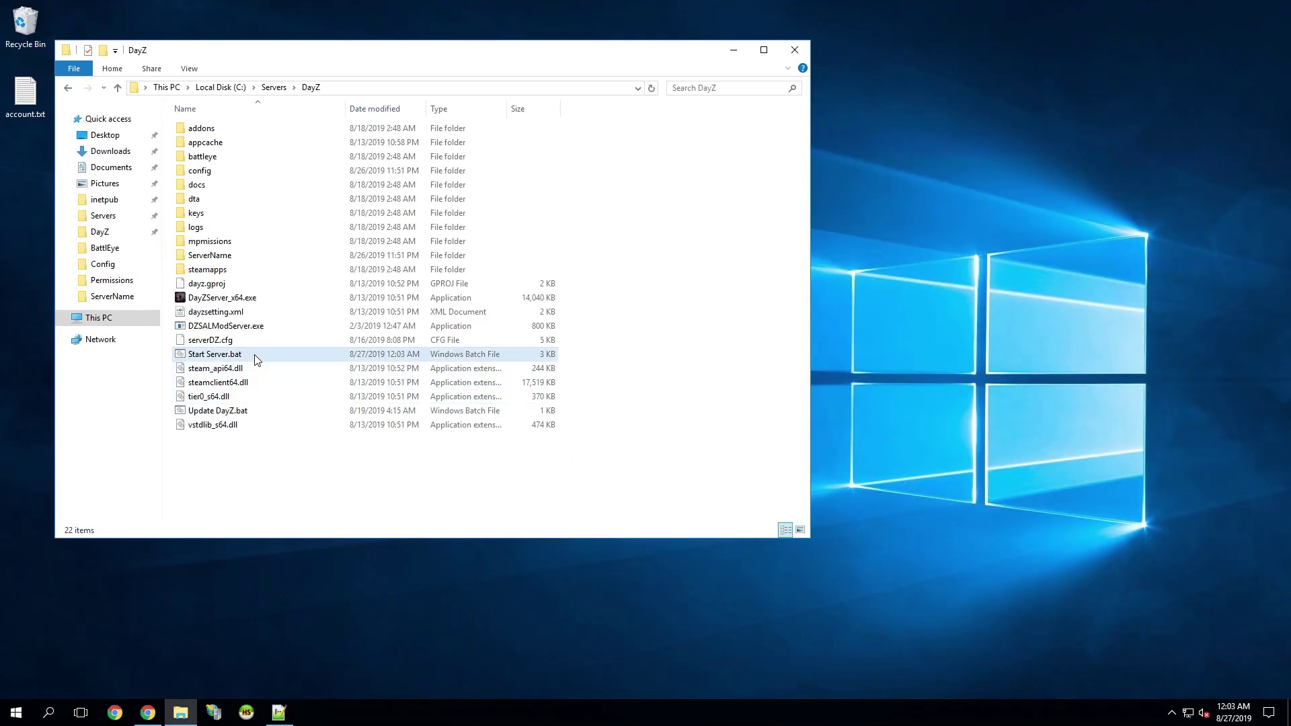
# - Run Start Server.bat from the C:\Servers\DayZ folder
pyautogui.doubleClick(255, 356)
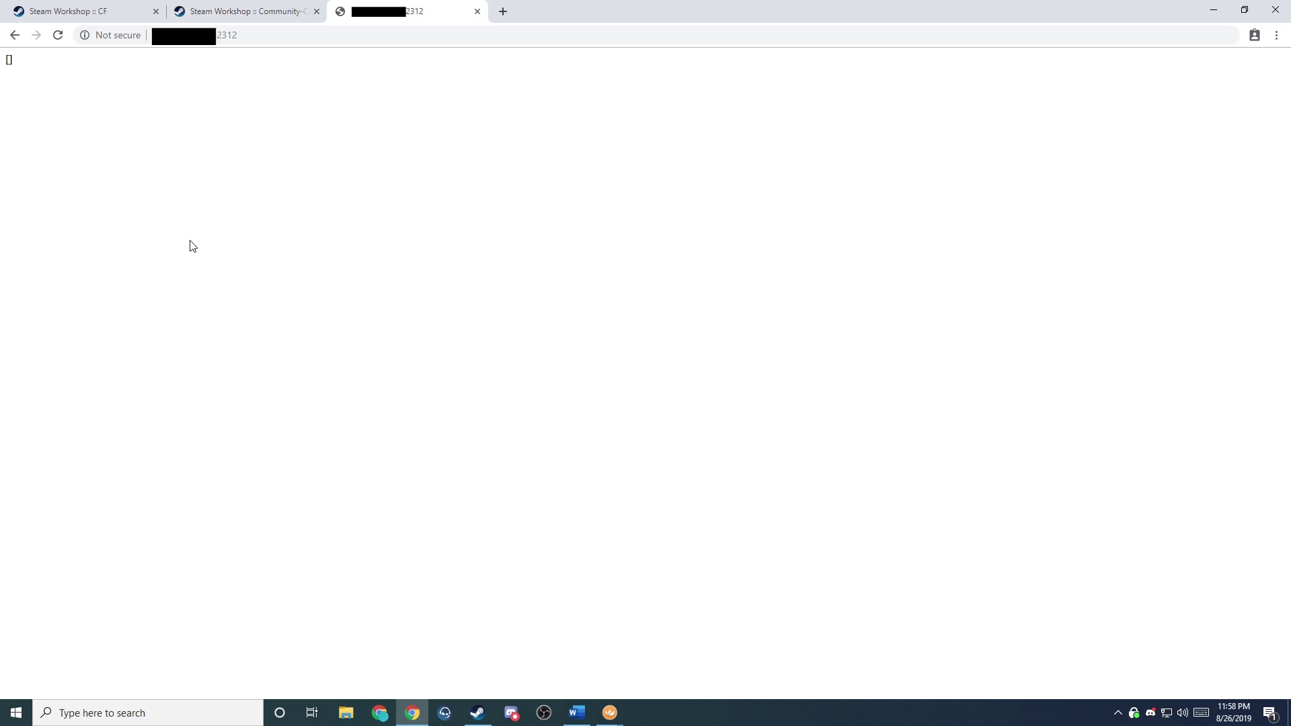
# - Close the blank tab and return to the CF Community Framework Workshop page
pyautogui.hotkey('ctrl', 'a')
pyautogui.click(156, 206)
pyautogui.hotkey('ctrl', 'w')
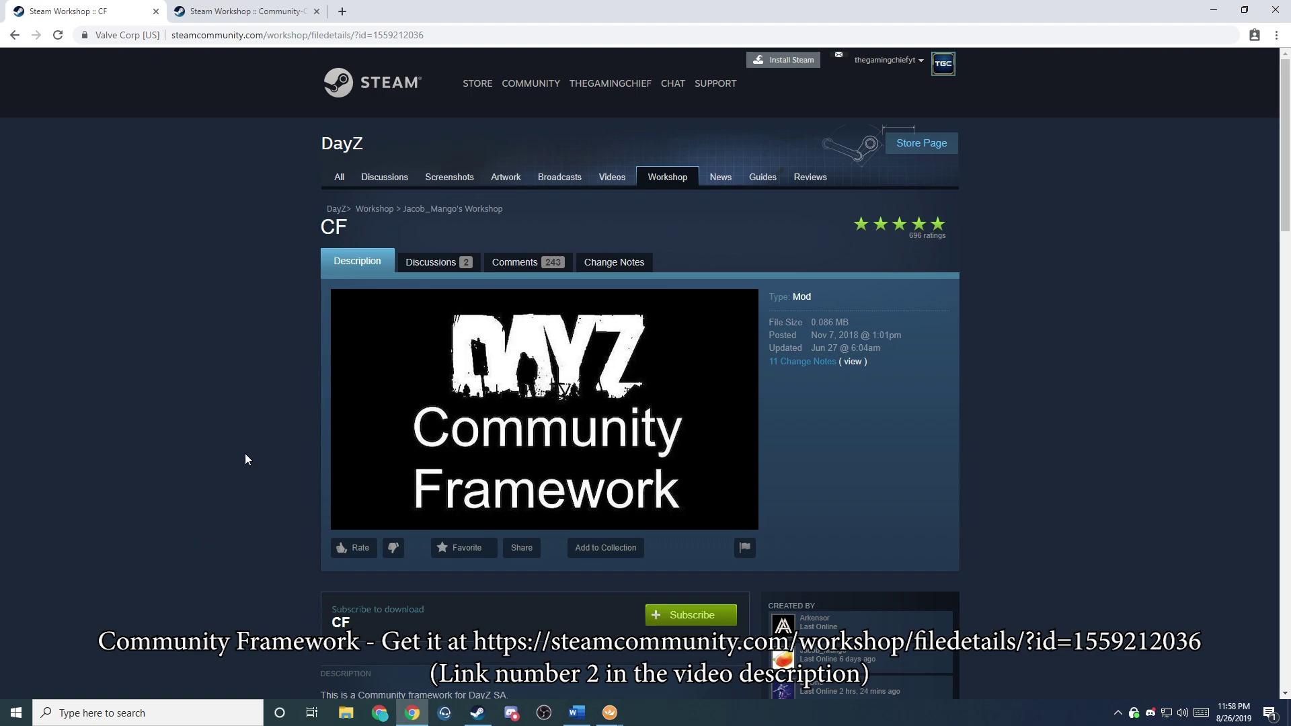
pyautogui.click(252, 12)
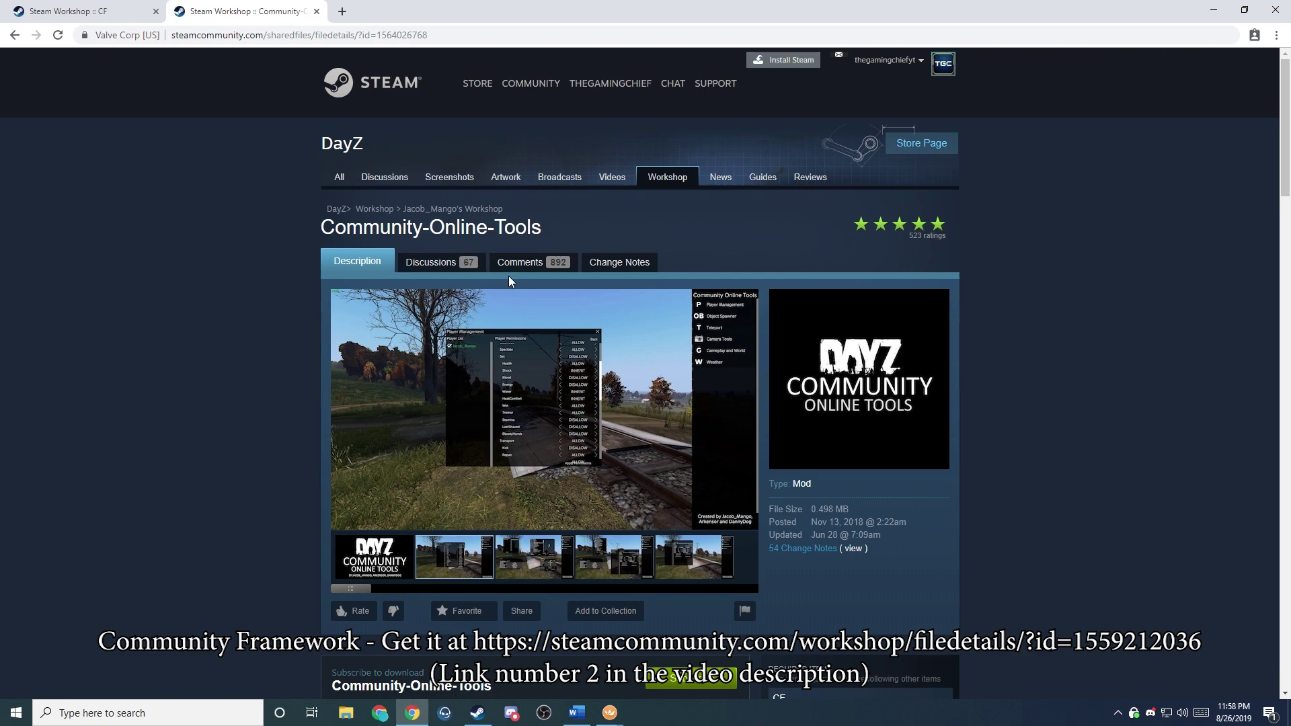
pyautogui.click(88, 12)
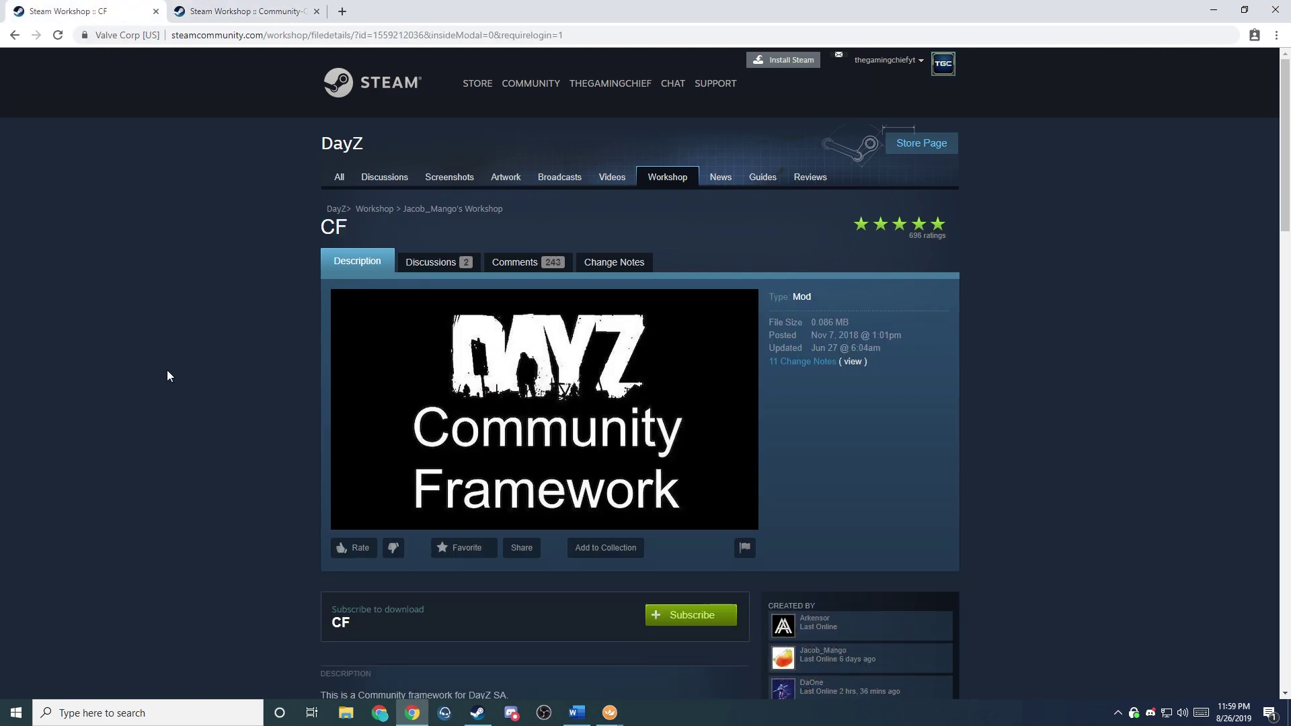
# - Subscribe to the CF mod and confirm Steam finished downloading the DayZ Workshop content
pyautogui.click(696, 616)
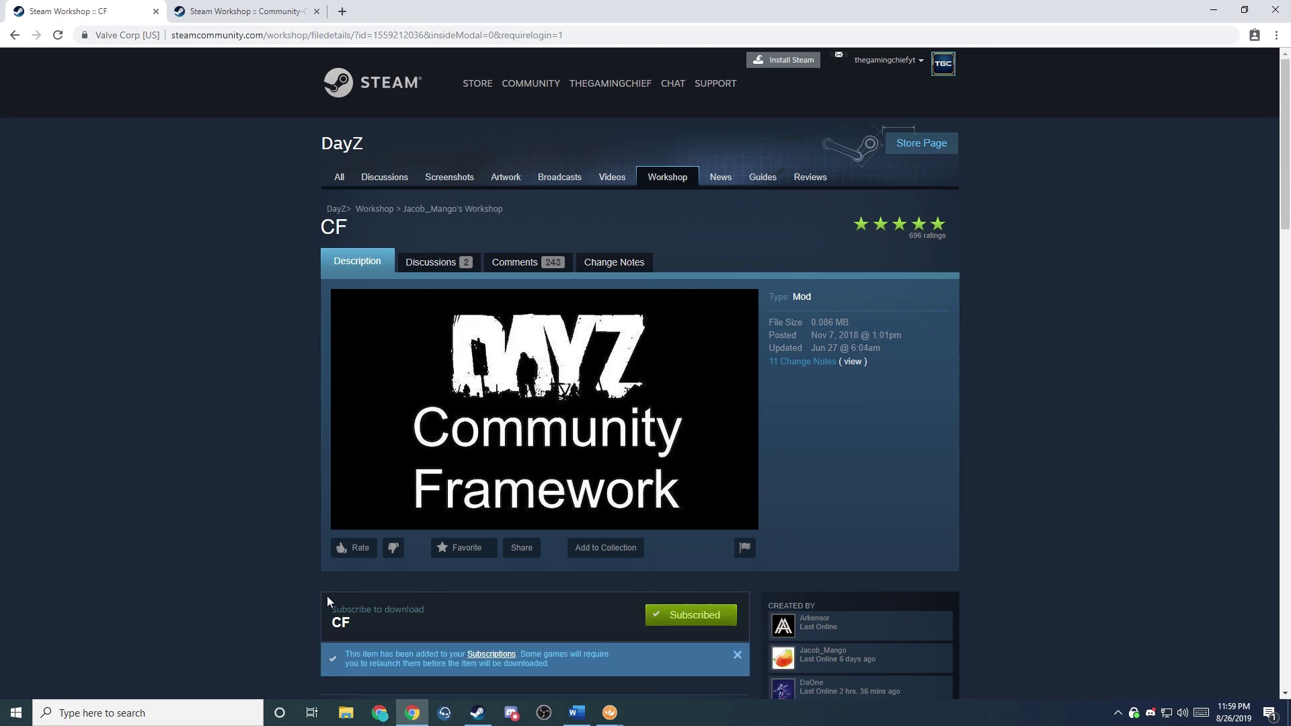
pyautogui.scroll(-1, 445, 567)
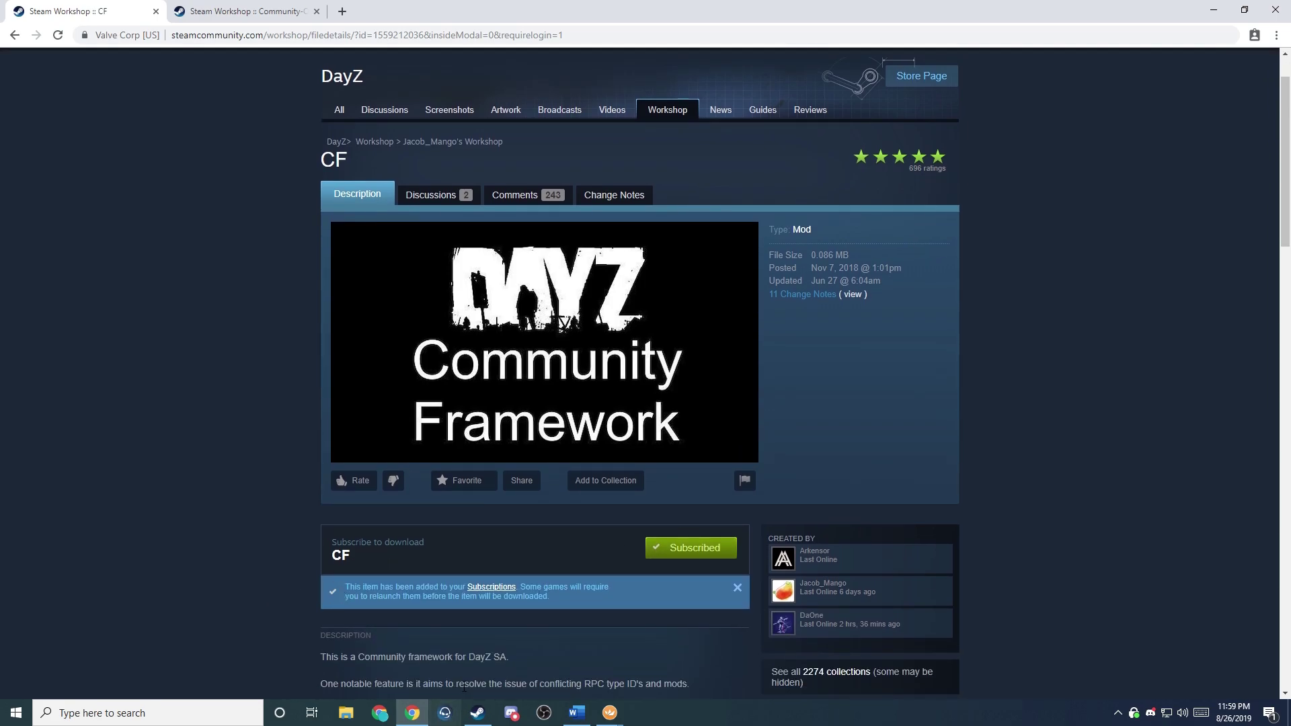
pyautogui.click(477, 713)
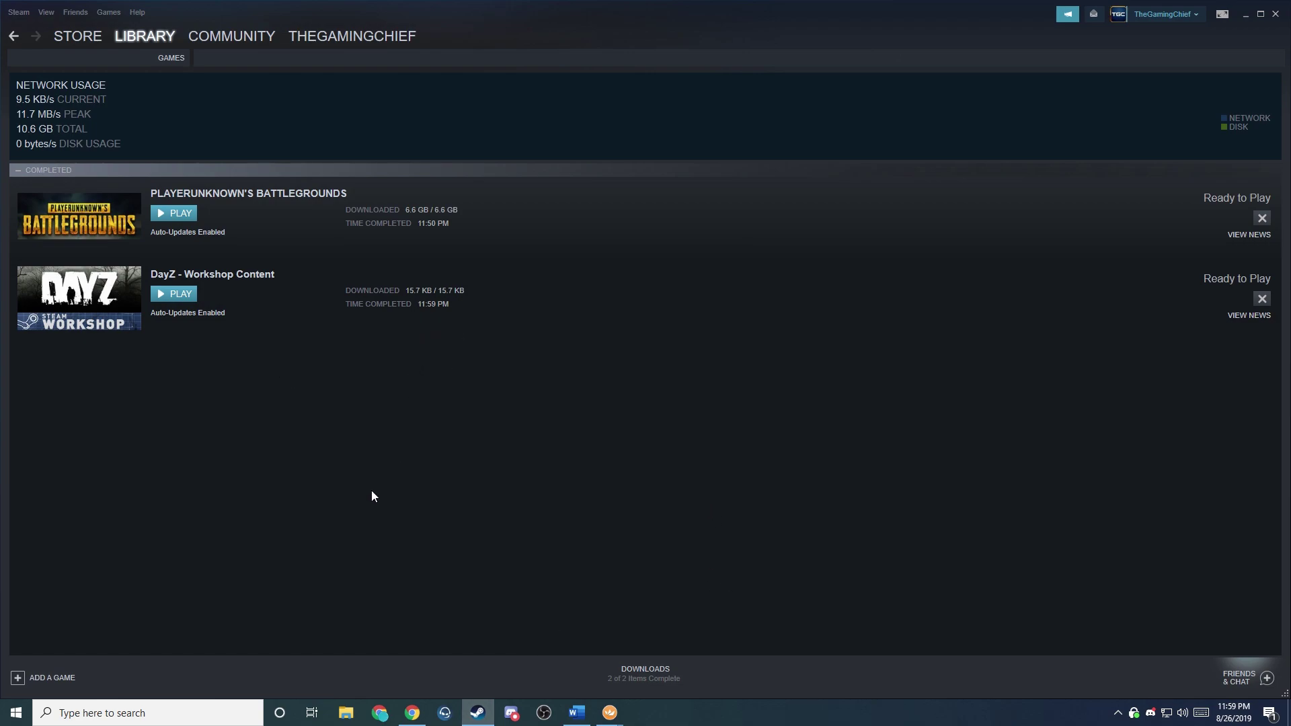
pyautogui.click(346, 713)
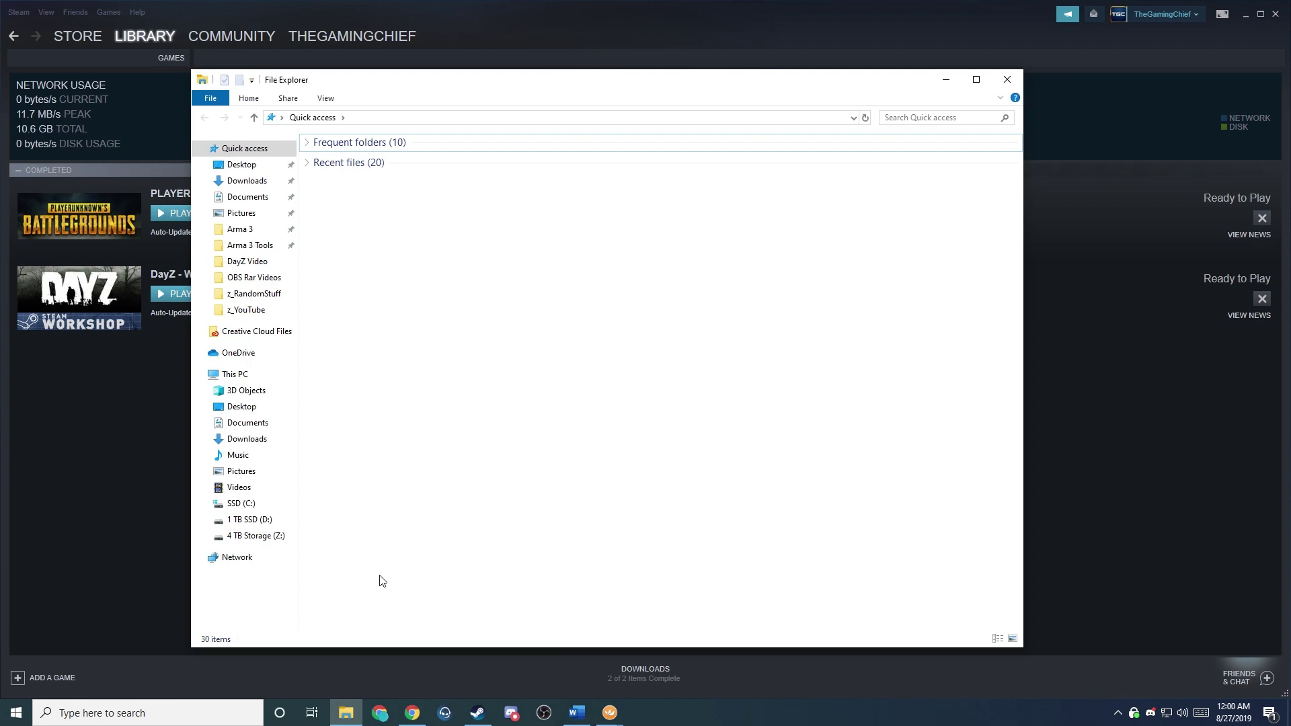
# - Browse to D:\Programs\Steam\steamapps\common\DayZ in File Explorer
pyautogui.click(250, 519)
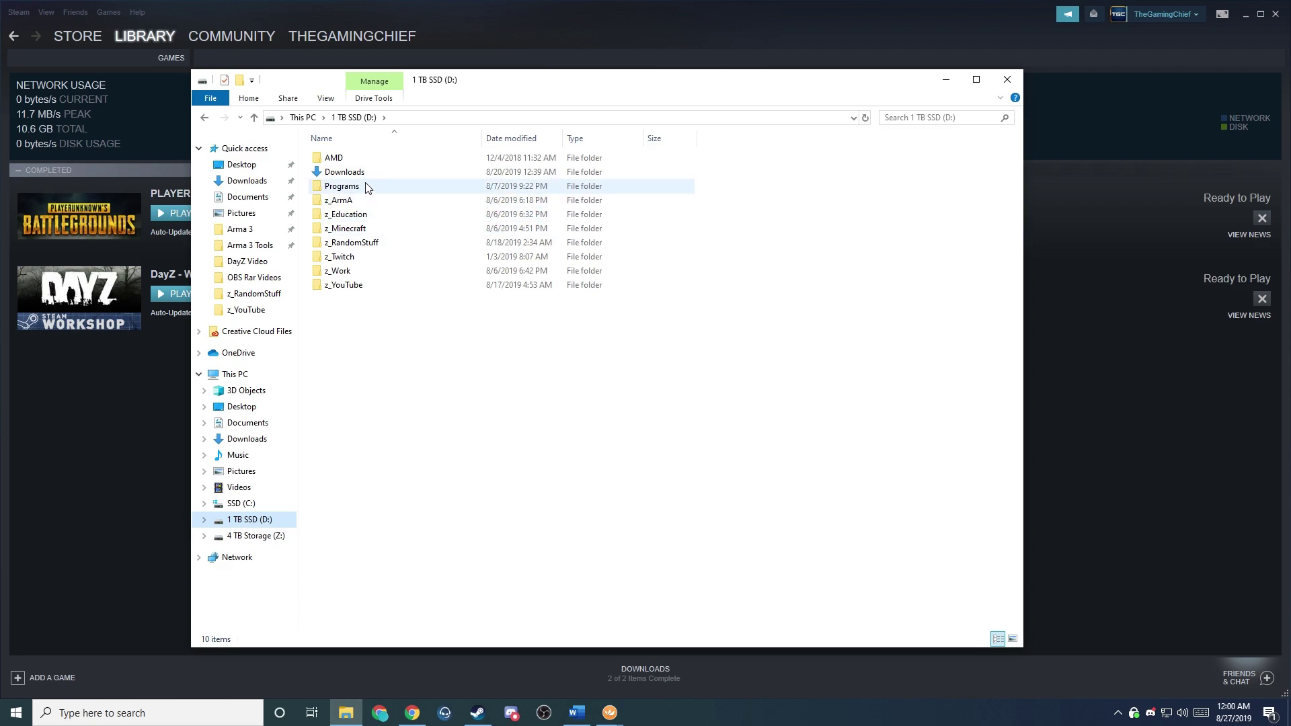
pyautogui.doubleClick(368, 186)
pyautogui.doubleClick(344, 272)
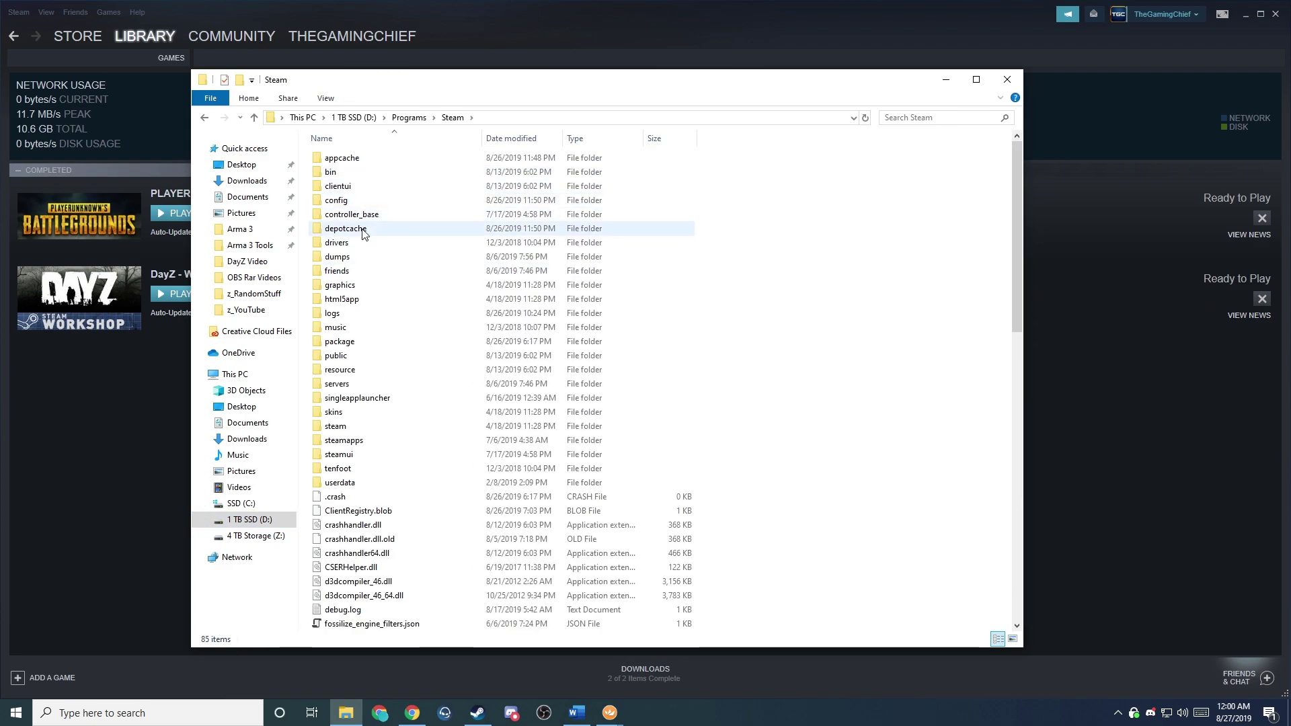
pyautogui.doubleClick(363, 440)
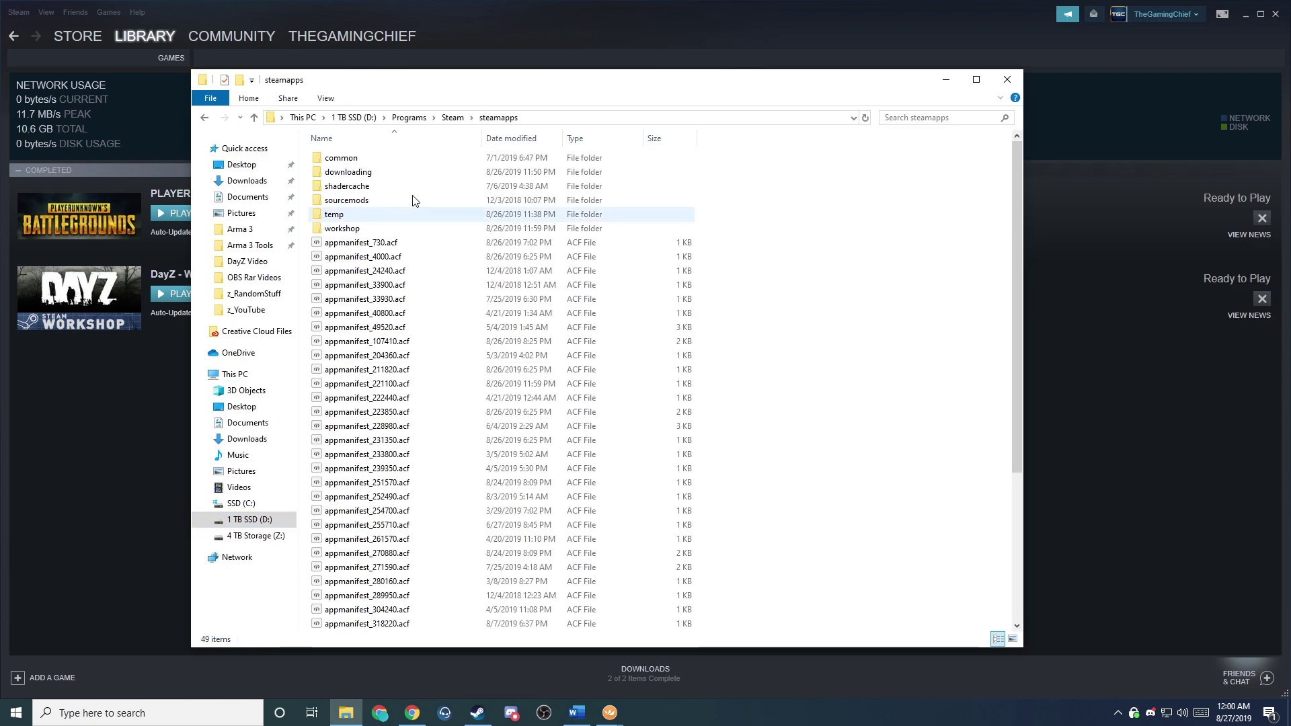
pyautogui.doubleClick(408, 160)
pyautogui.click(368, 388)
pyautogui.doubleClick(367, 388)
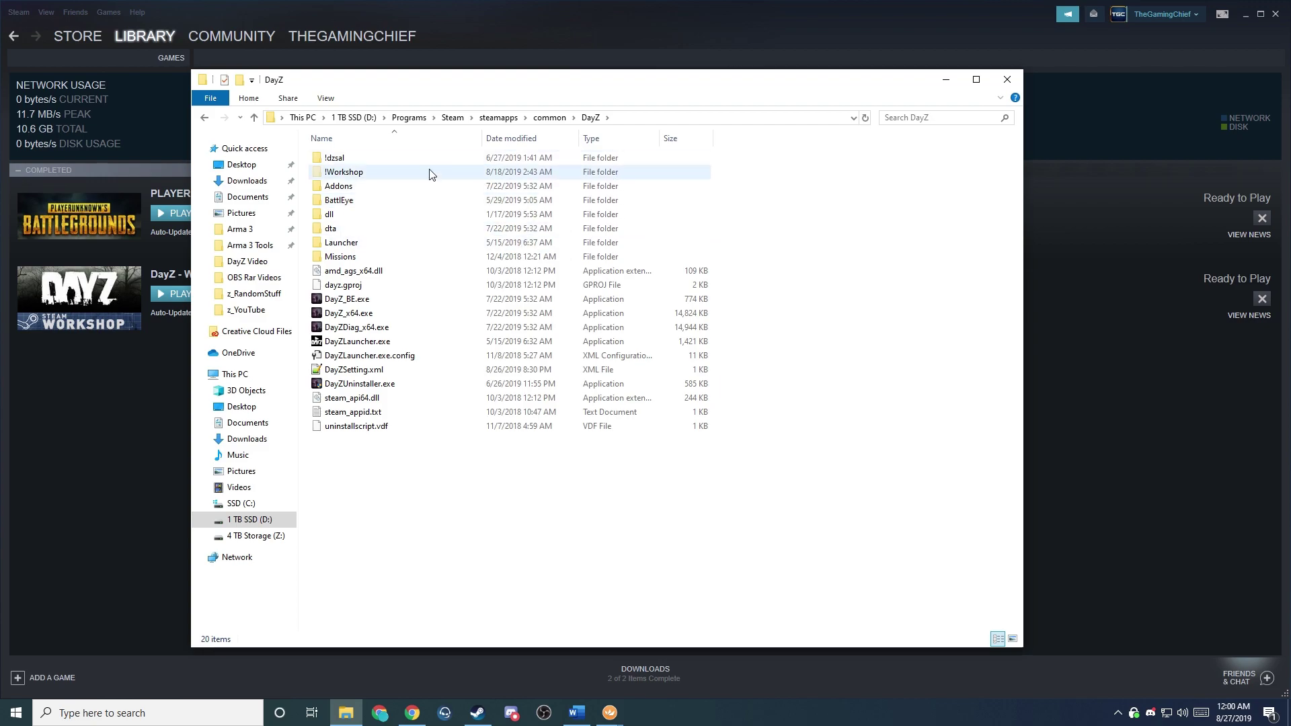
pyautogui.click(353, 174)
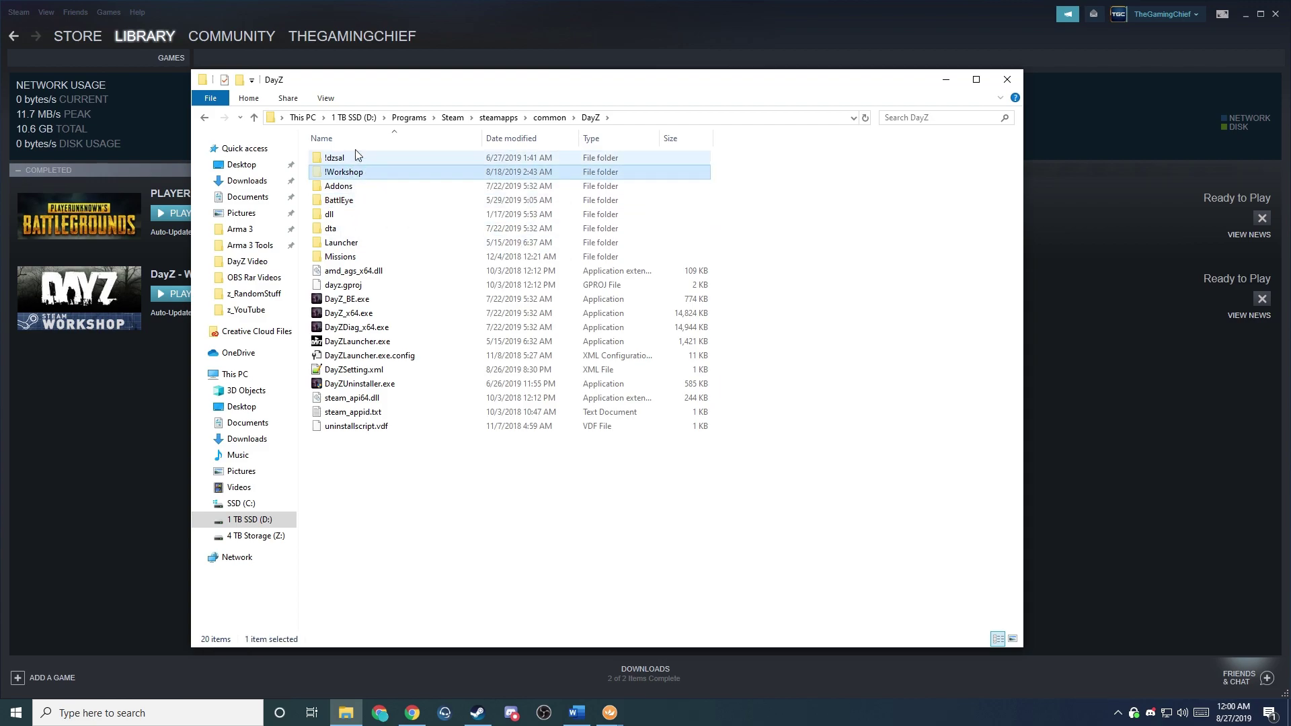
pyautogui.click(324, 99)
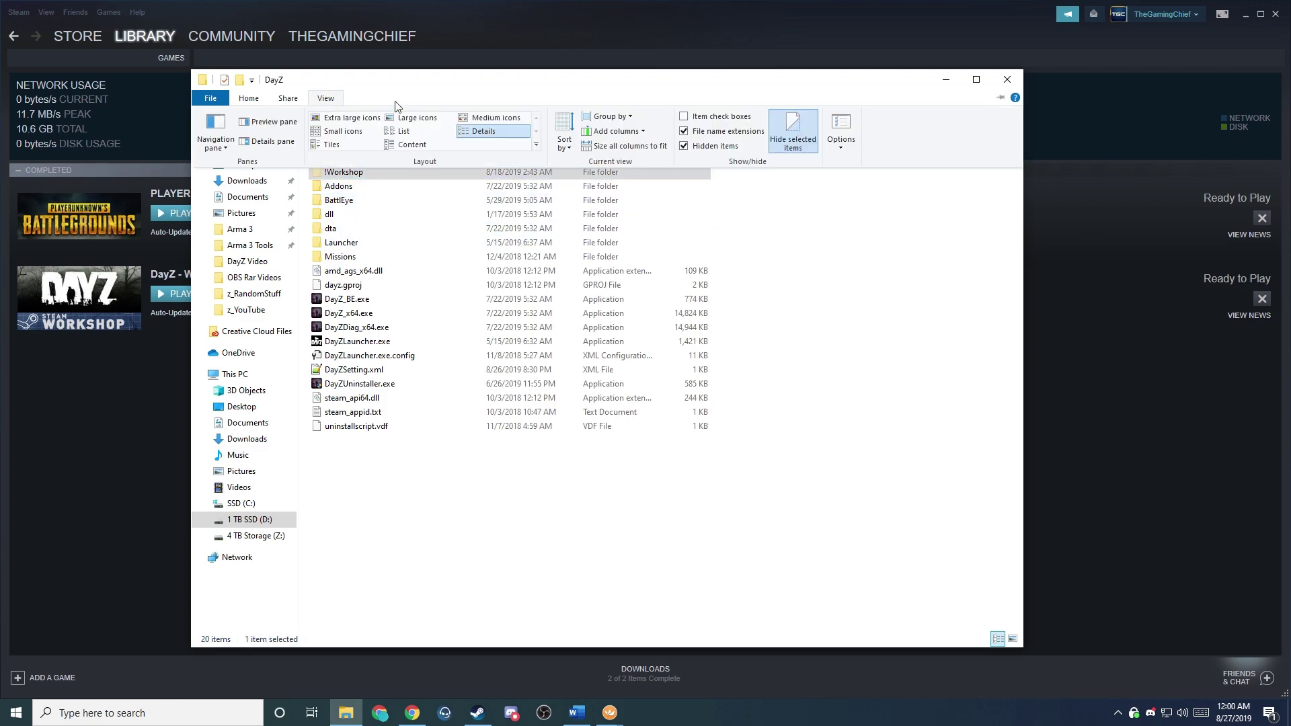
pyautogui.click(561, 463)
pyautogui.doubleClick(373, 175)
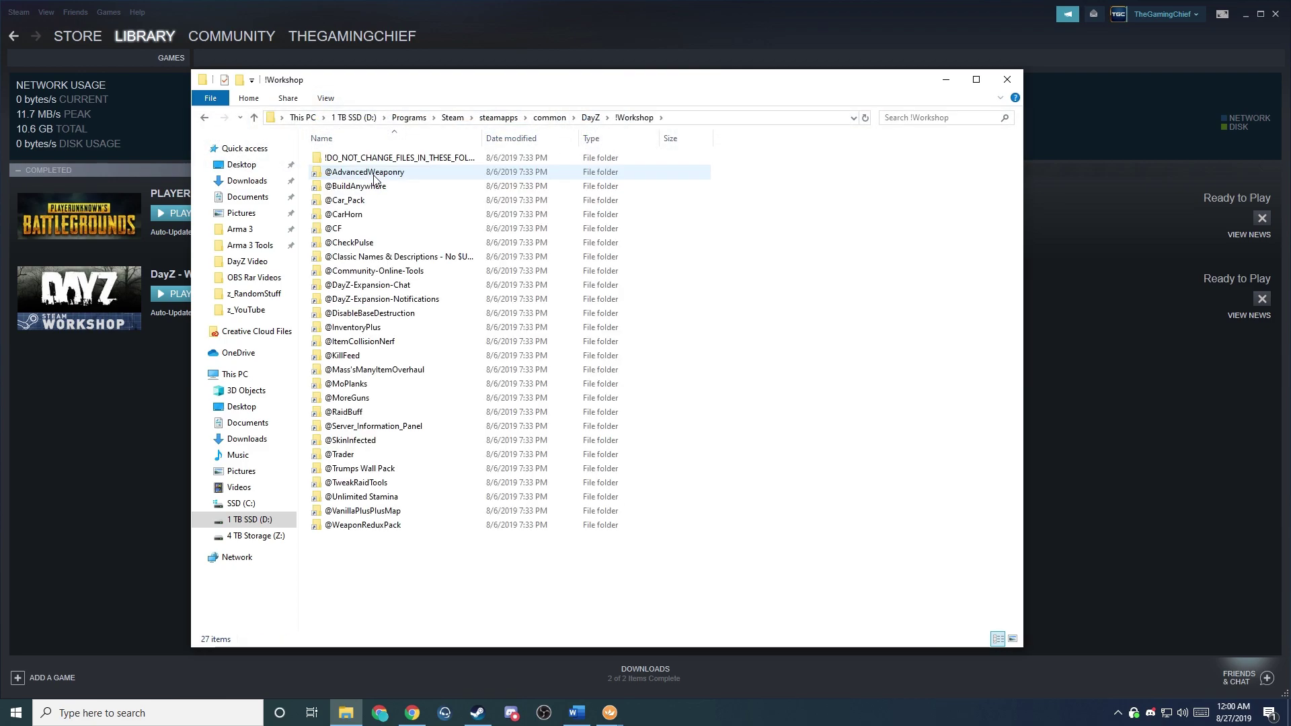
pyautogui.doubleClick(374, 230)
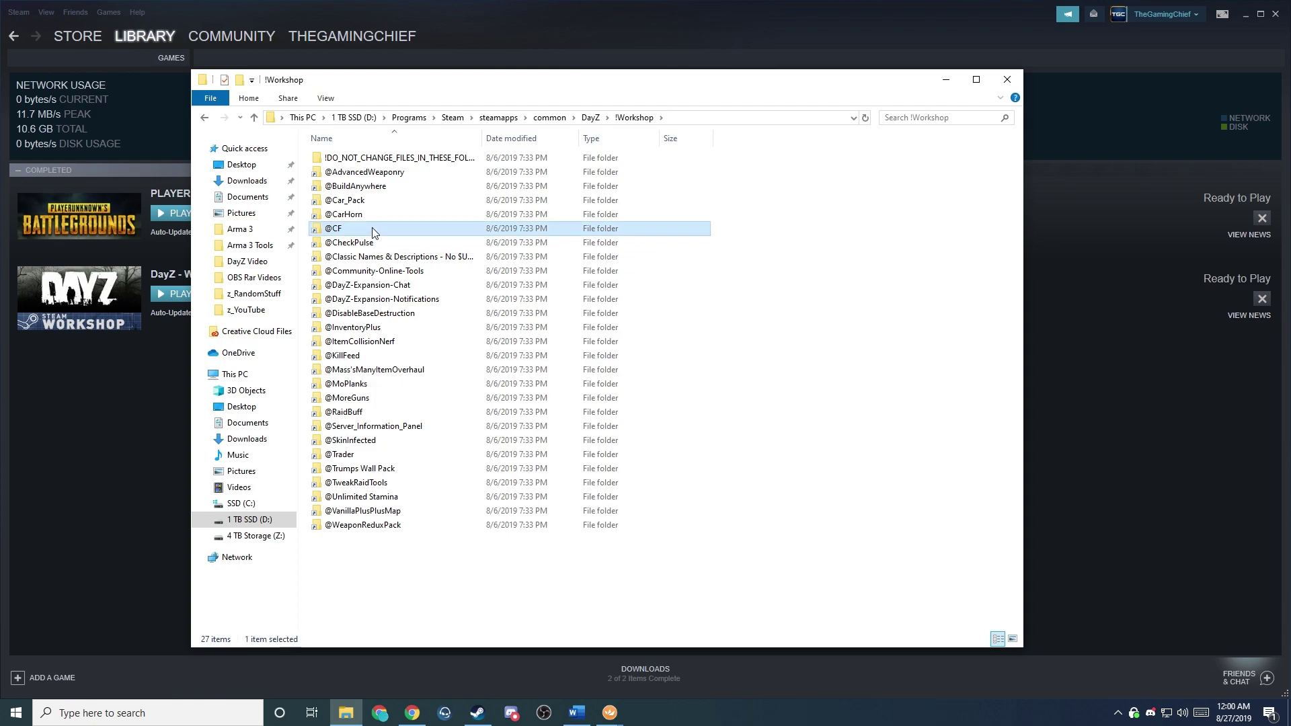
pyautogui.press('BackSpace')
pyautogui.rightClick(351, 231)
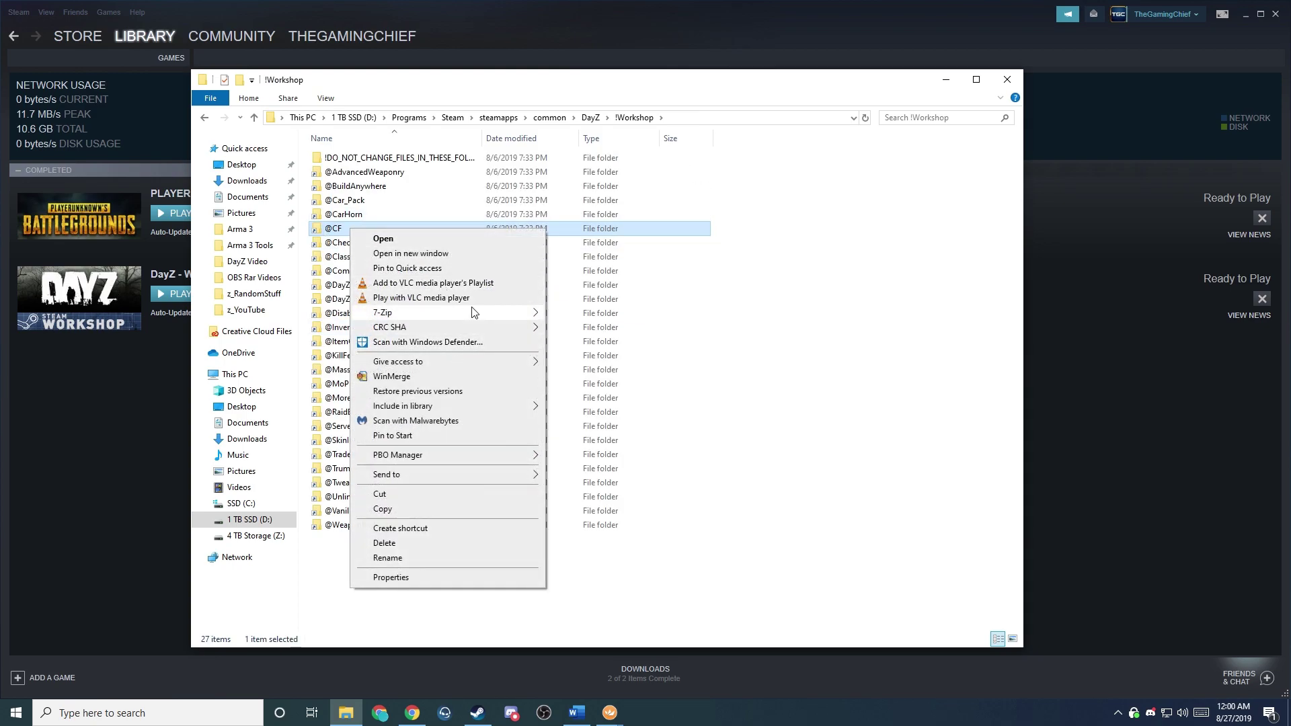
pyautogui.moveTo(473, 313)
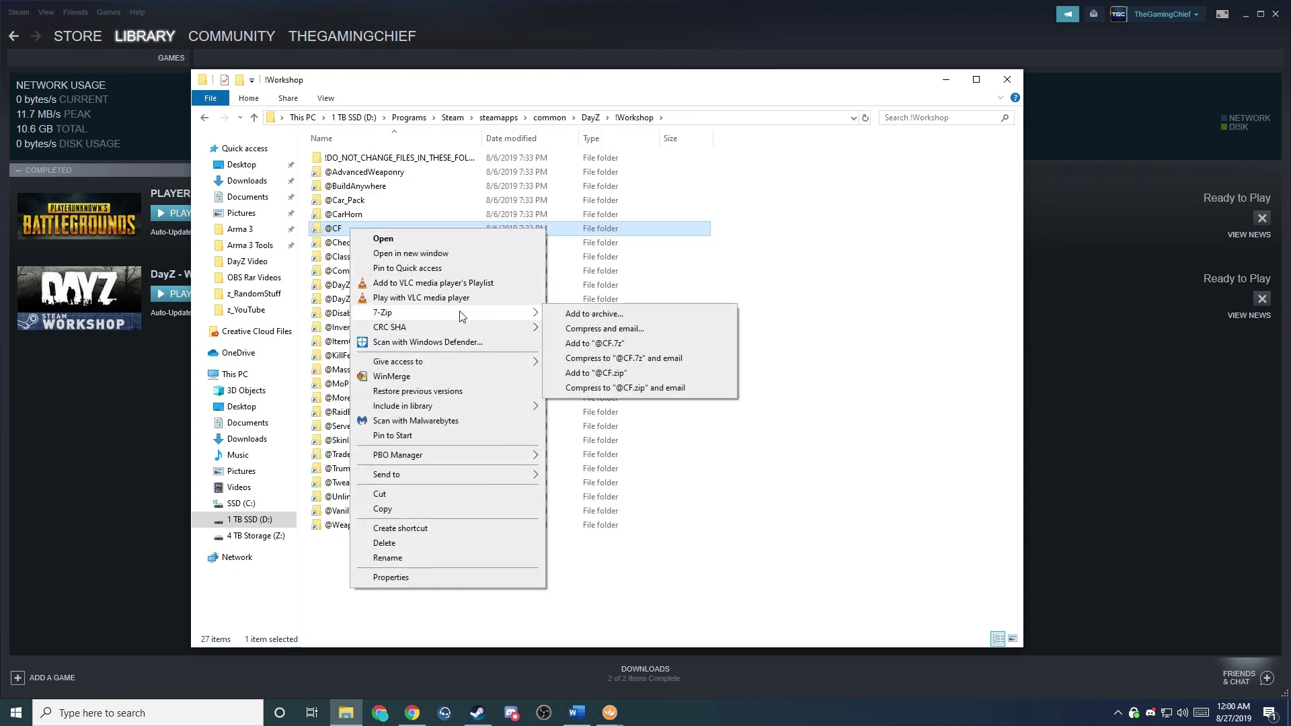
pyautogui.click(639, 314)
pyautogui.click(647, 545)
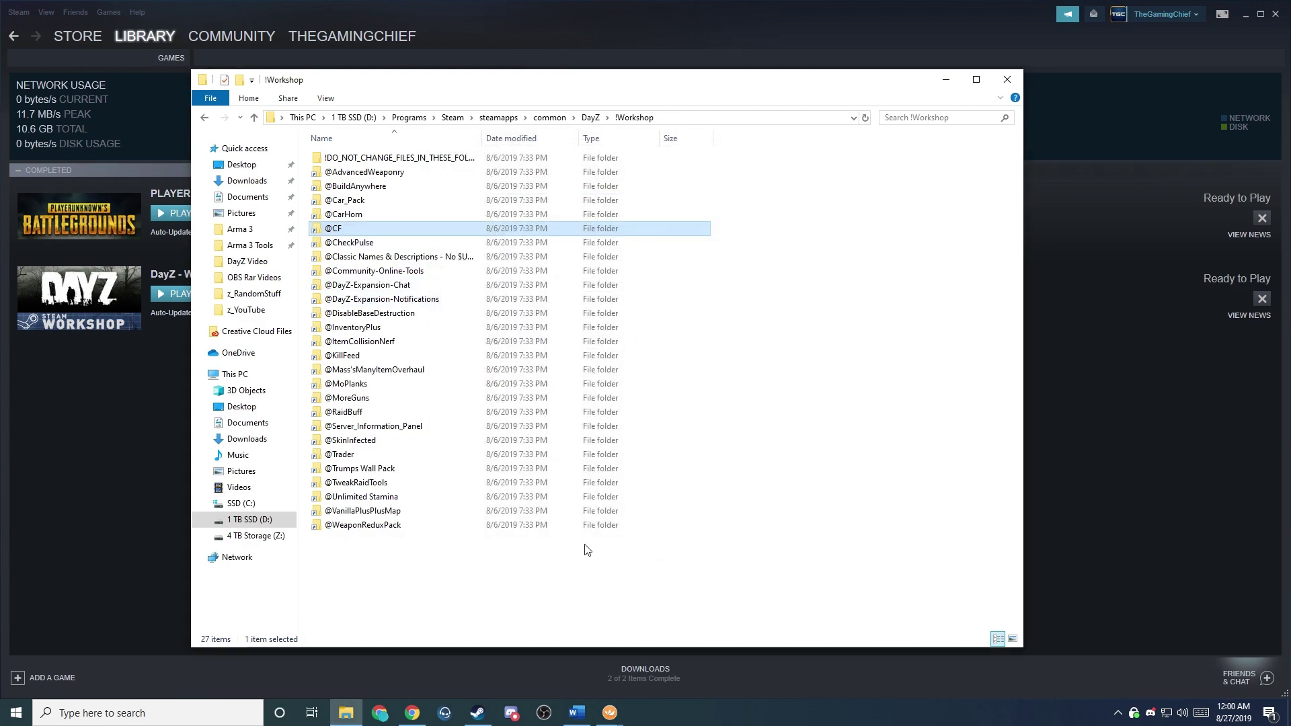
pyautogui.click(404, 570)
pyautogui.click(353, 540)
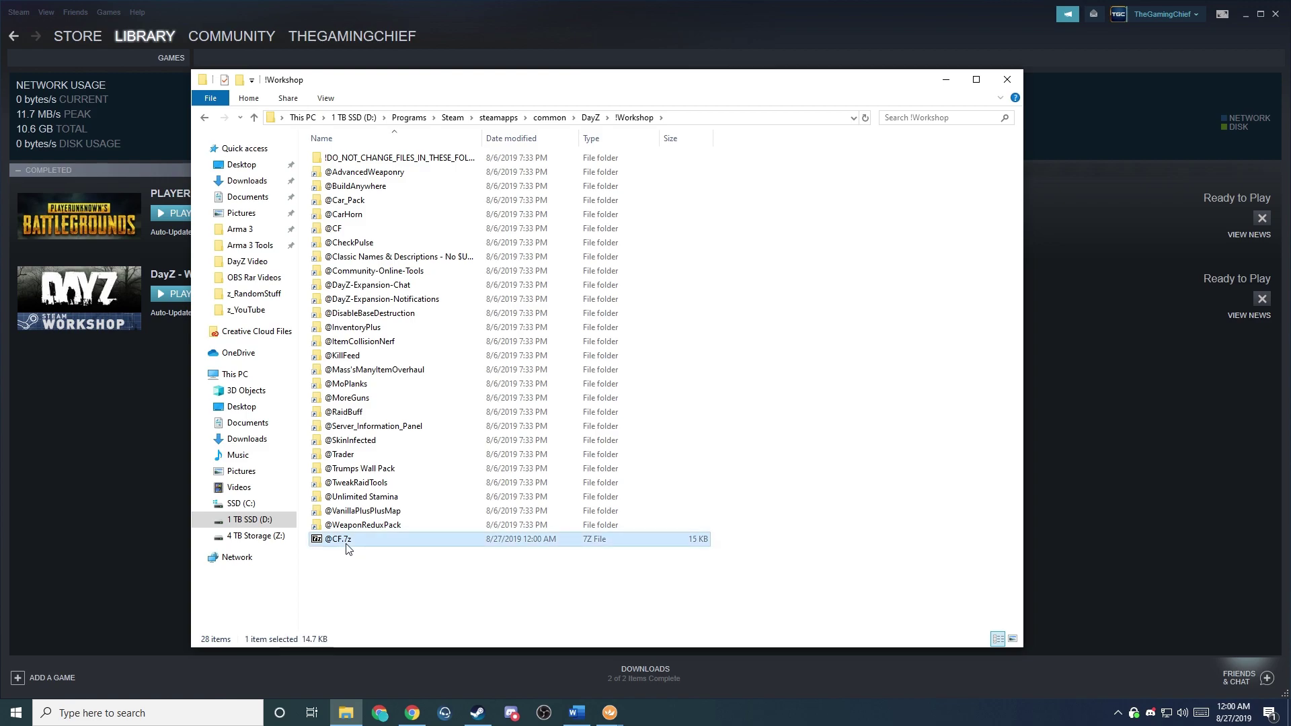
pyautogui.click(1143, 238)
pyautogui.click(354, 551)
pyautogui.click(352, 544)
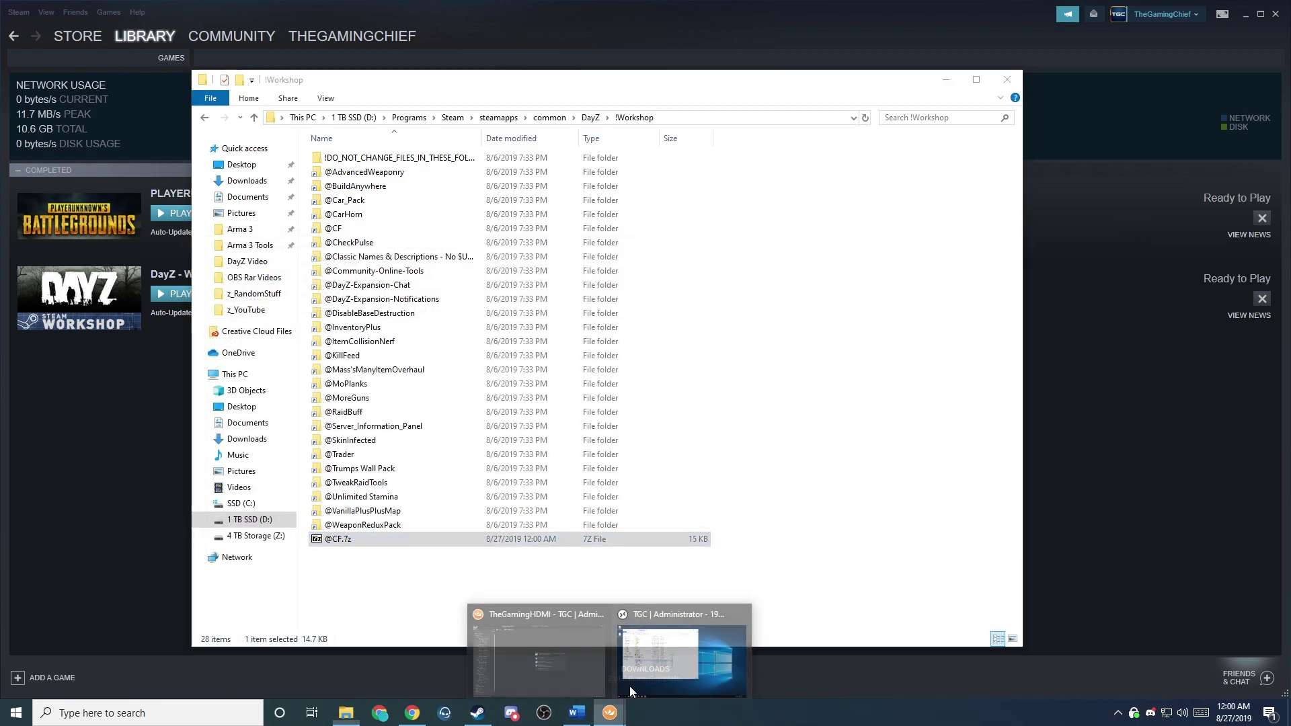
pyautogui.click(673, 652)
pyautogui.moveTo(386, 59); pyautogui.dragTo(725, 121)
pyautogui.click(61, 191)
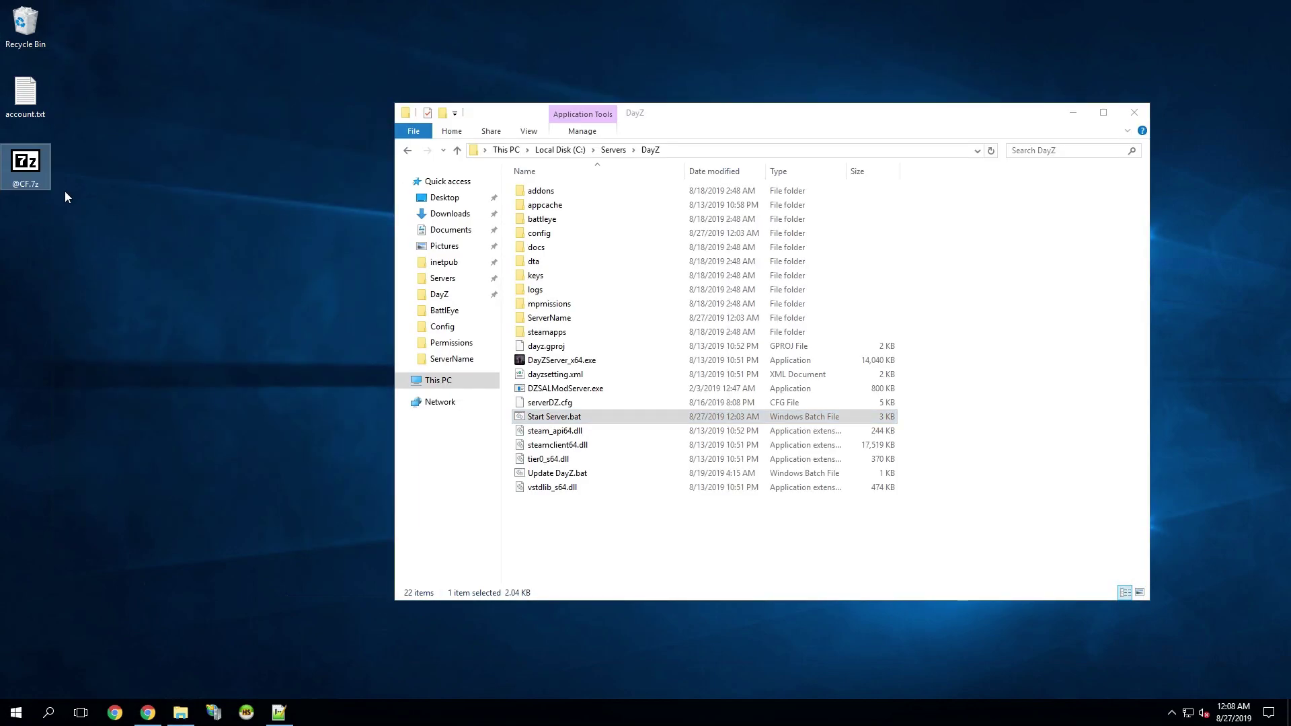
pyautogui.doubleClick(27, 165)
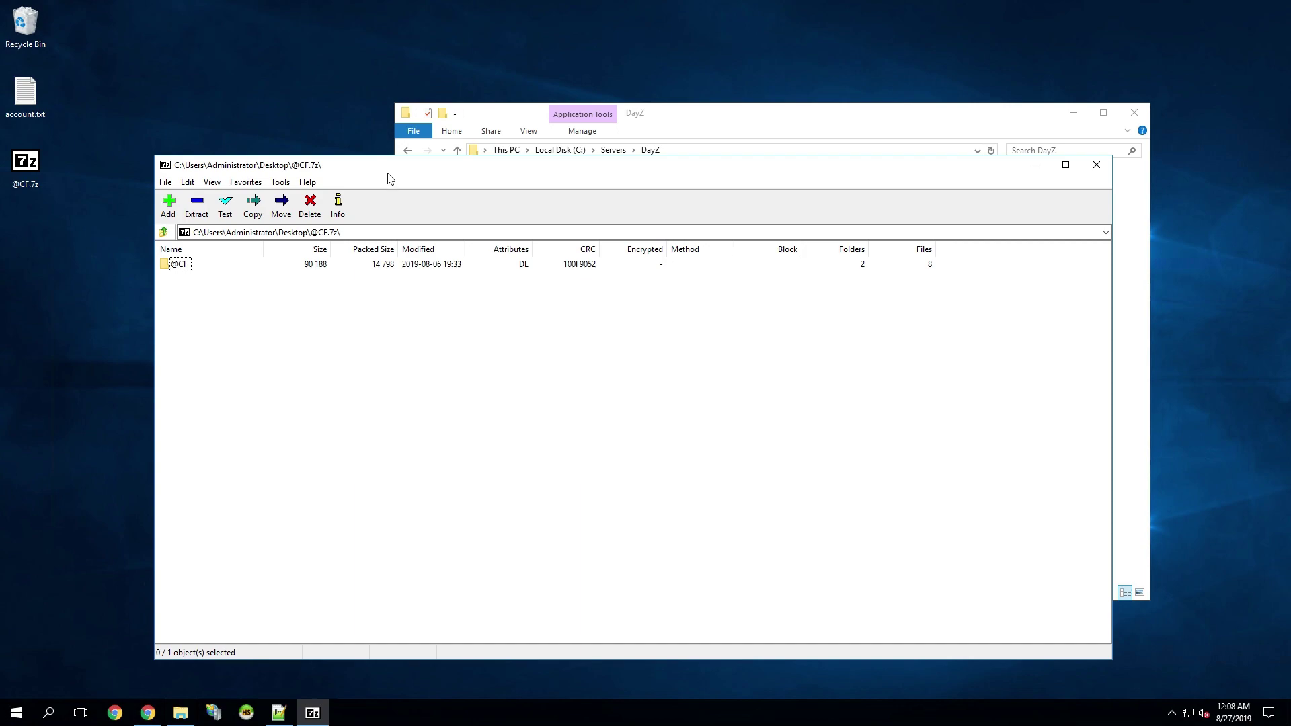
pyautogui.moveTo(367, 169); pyautogui.dragTo(819, 278)
pyautogui.click(693, 138)
pyautogui.moveTo(691, 116); pyautogui.dragTo(462, 62)
pyautogui.click(712, 596)
pyautogui.moveTo(629, 373); pyautogui.dragTo(467, 513)
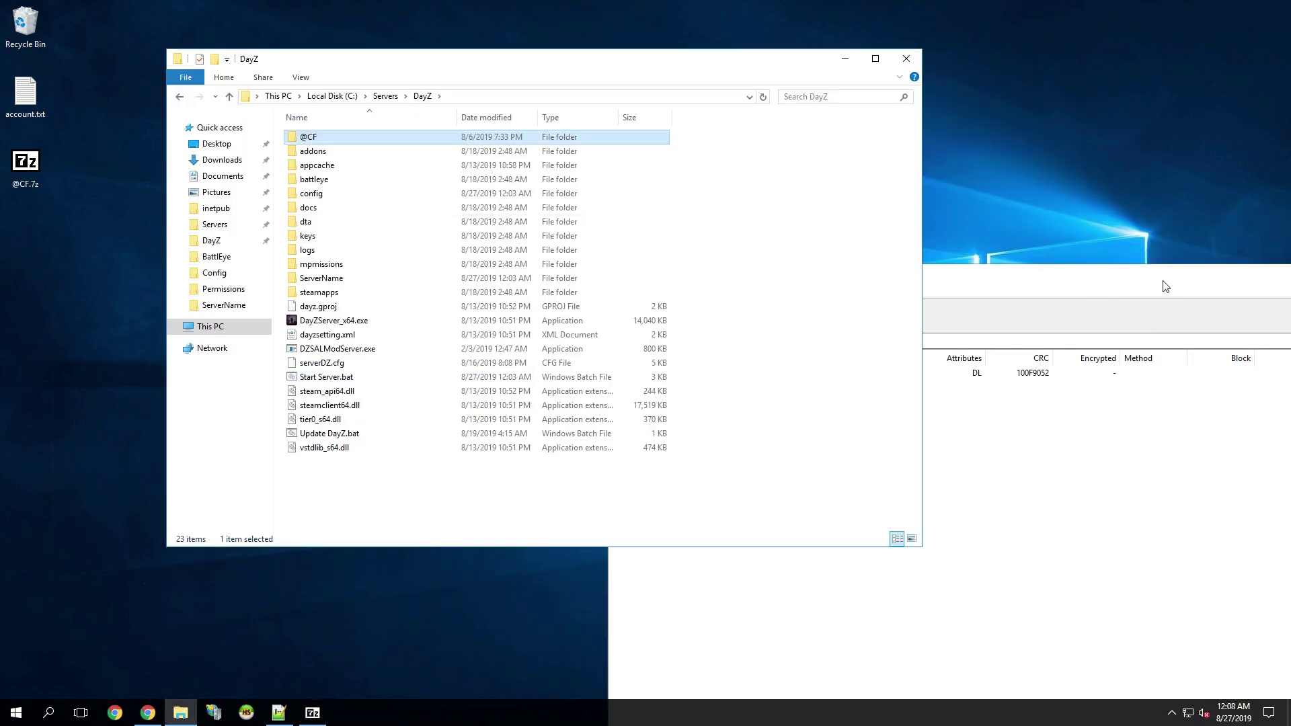
pyautogui.moveTo(1167, 287); pyautogui.dragTo(800, 172)
pyautogui.click(1170, 164)
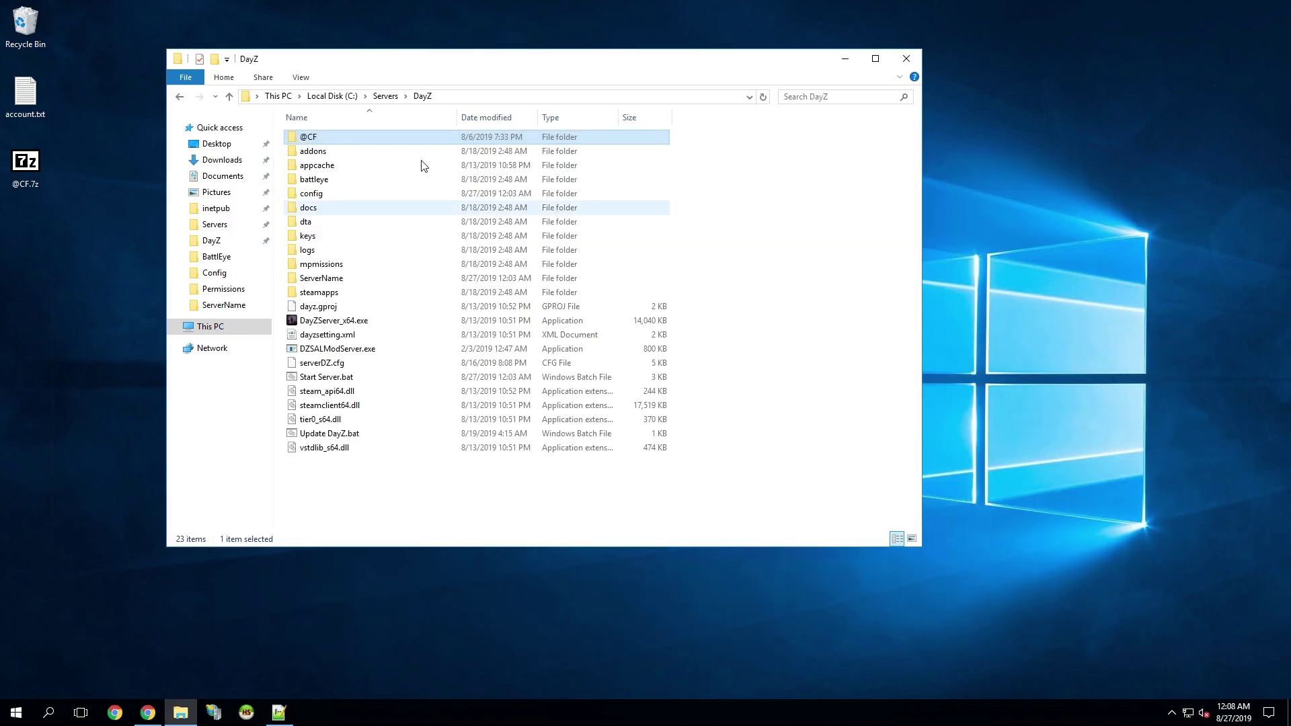
pyautogui.doubleClick(343, 144)
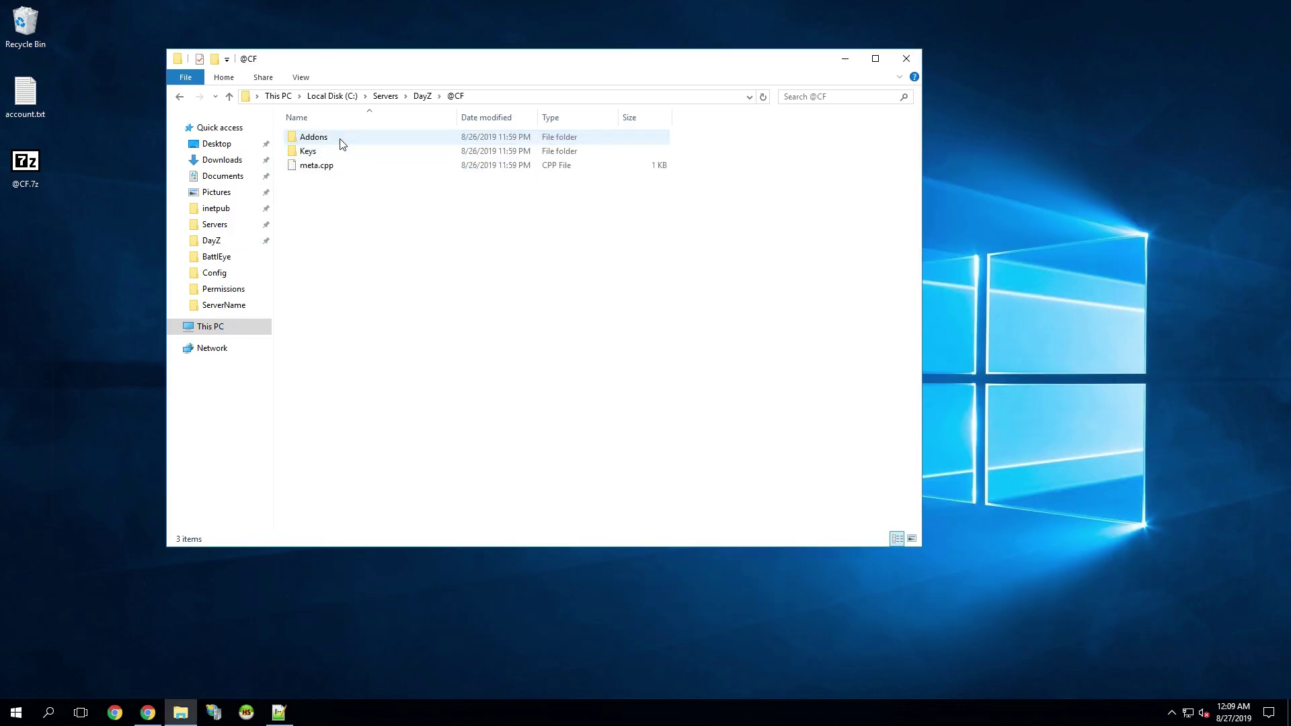
pyautogui.doubleClick(335, 153)
pyautogui.click(347, 140)
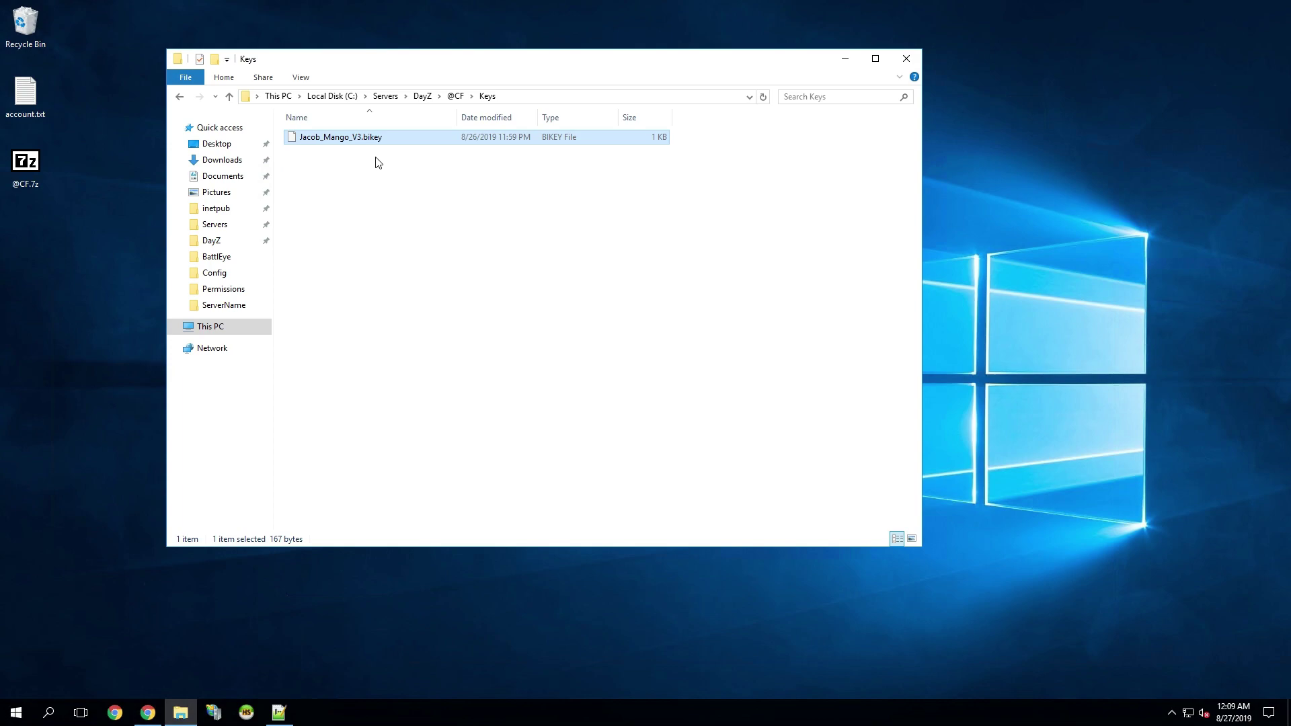
pyautogui.click(422, 96)
pyautogui.doubleClick(332, 237)
pyautogui.hotkey('ctrl', 'v')
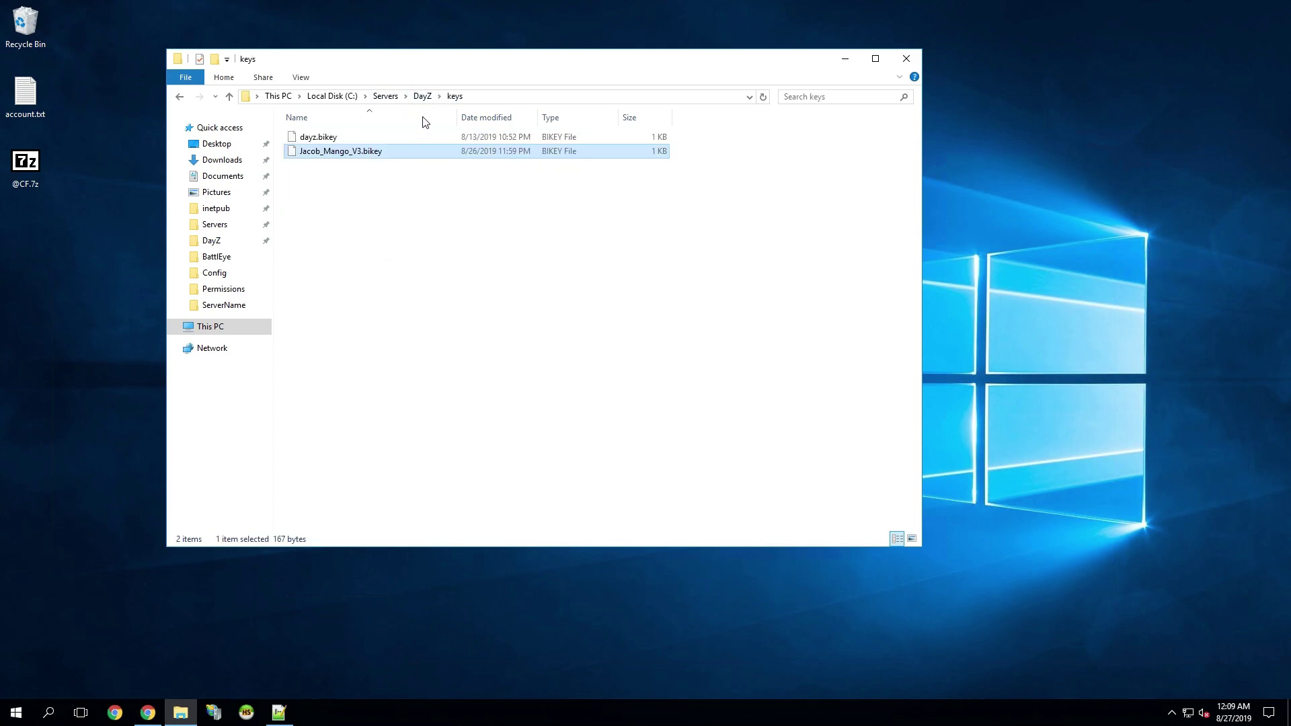
pyautogui.click(422, 96)
pyautogui.doubleClick(362, 142)
pyautogui.click(352, 156)
pyautogui.press('Delete')
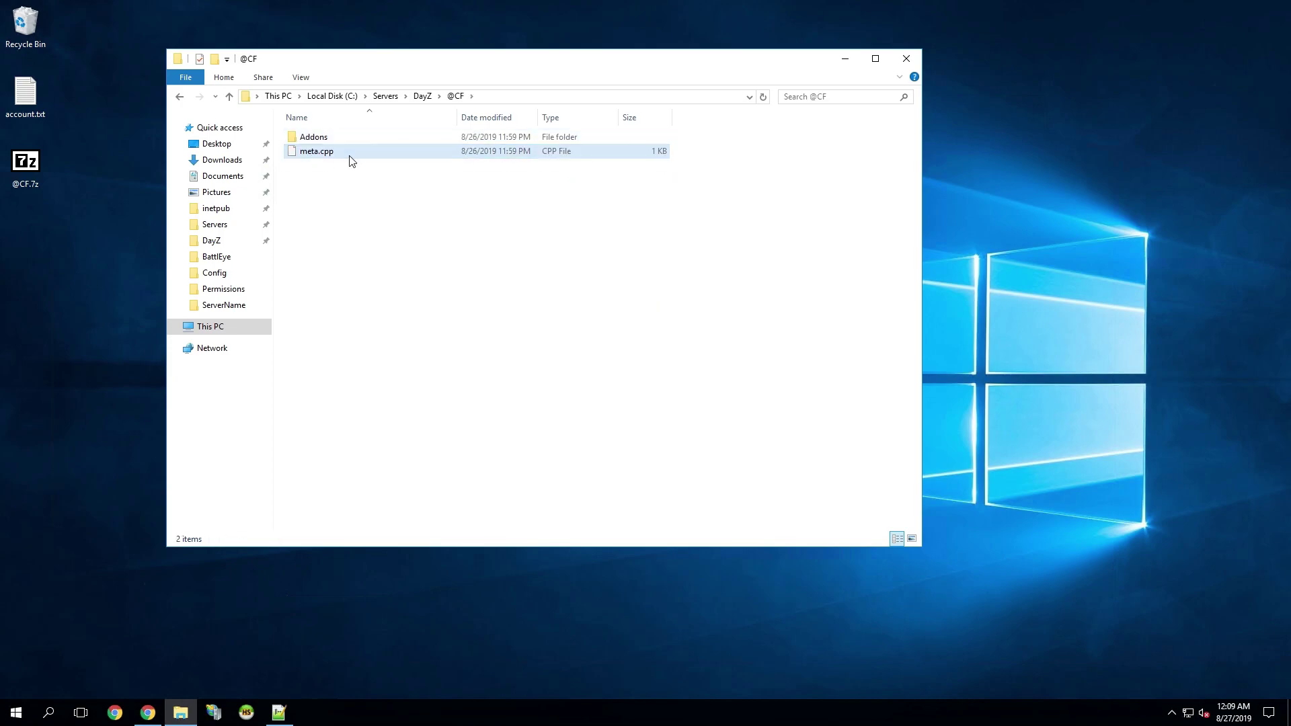
pyautogui.click(423, 96)
pyautogui.click(278, 712)
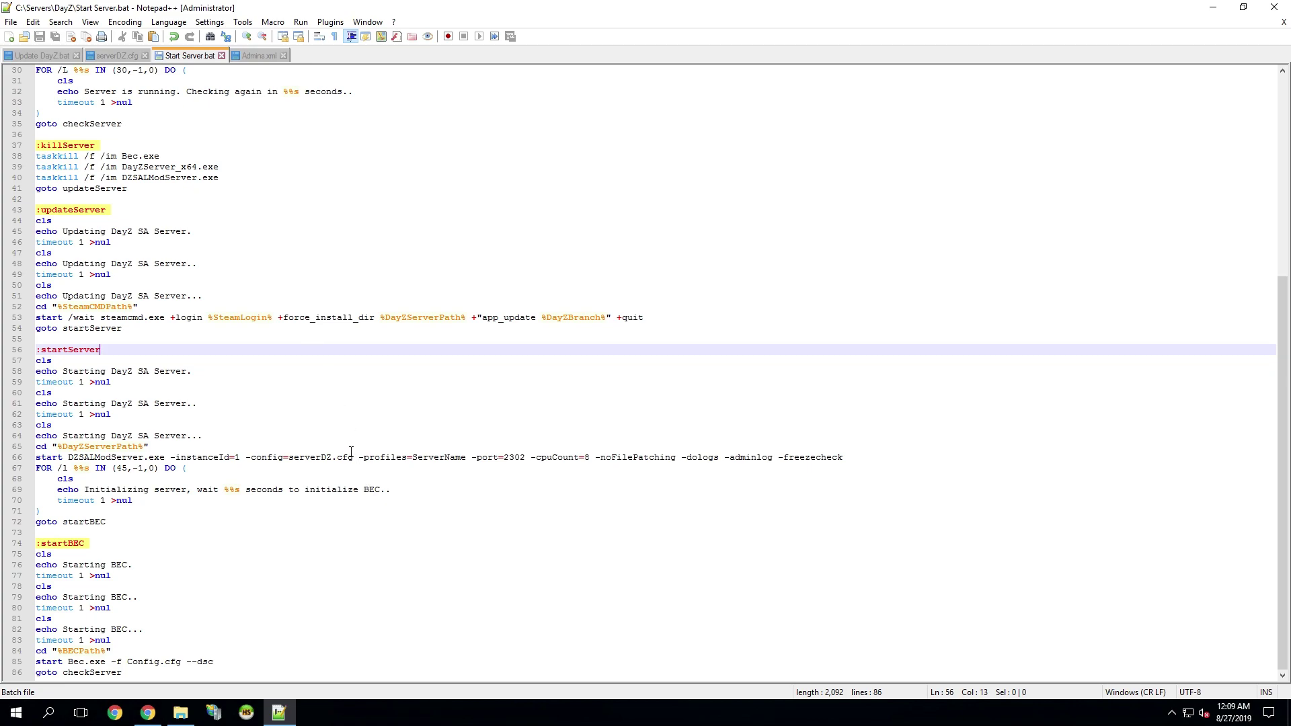
pyautogui.doubleClick(127, 457)
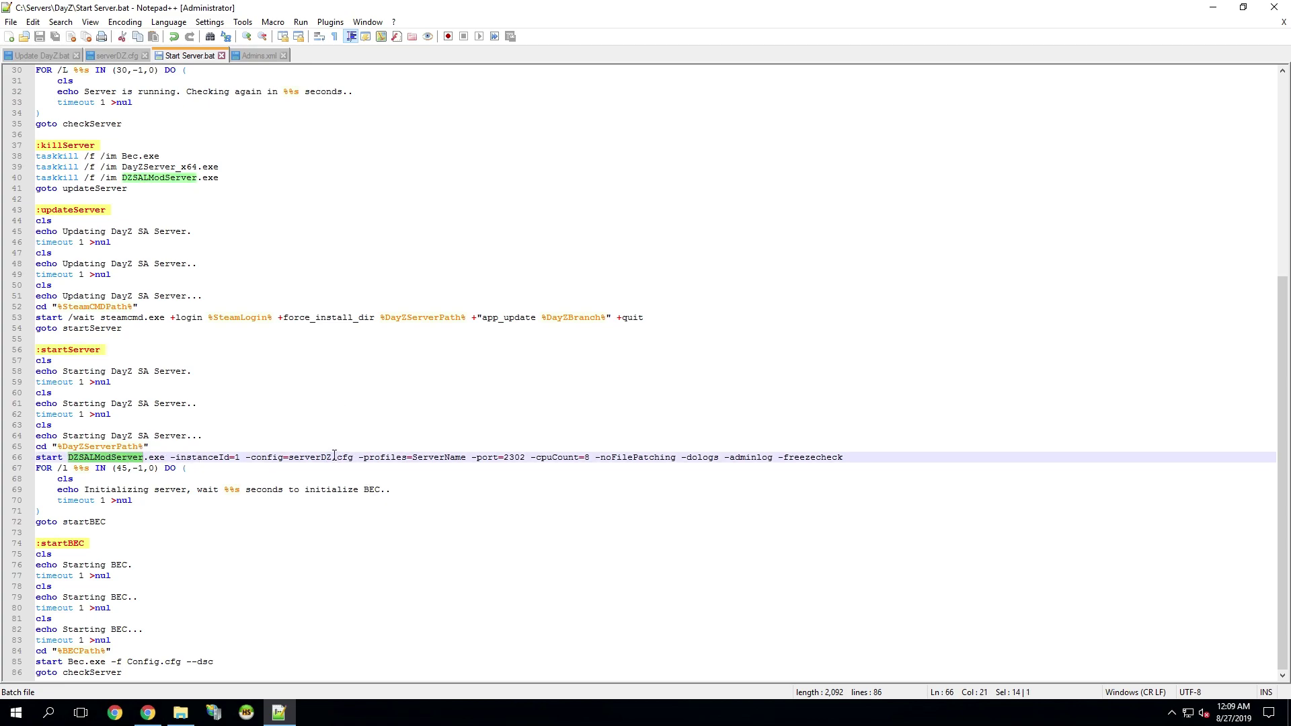
pyautogui.click(467, 457)
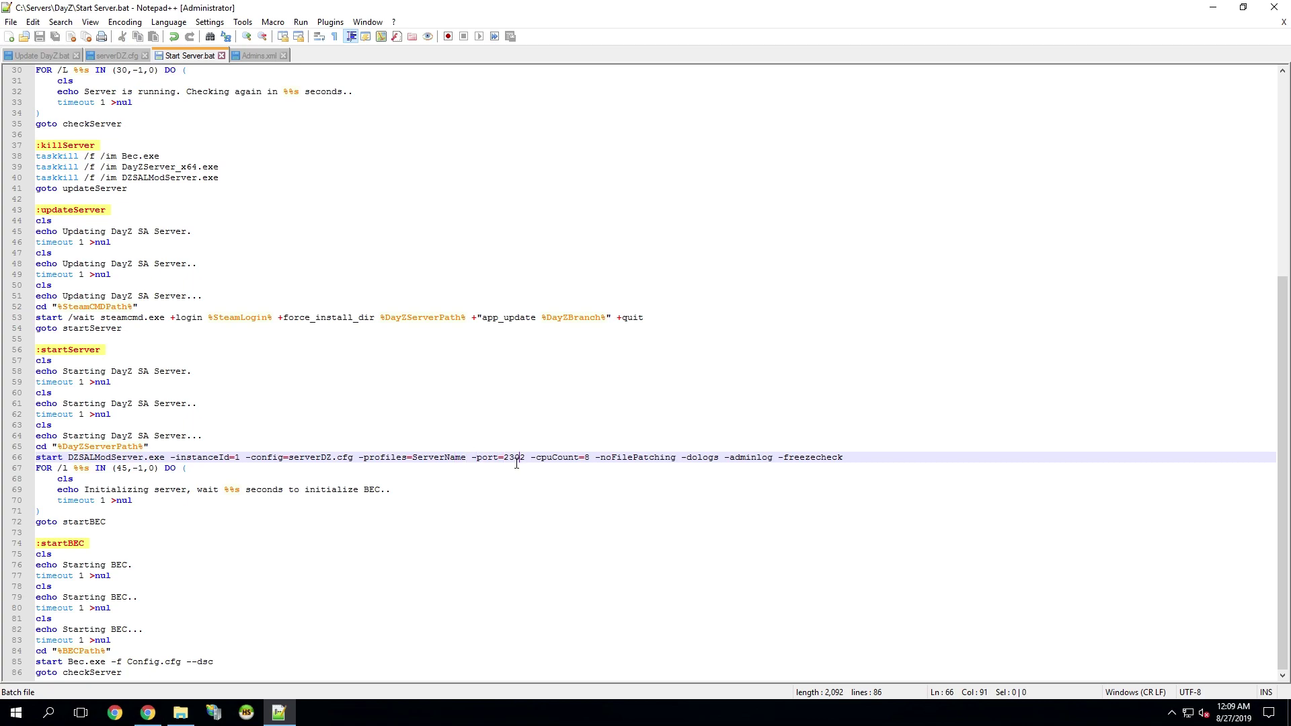
pyautogui.write('-mod=@CF')
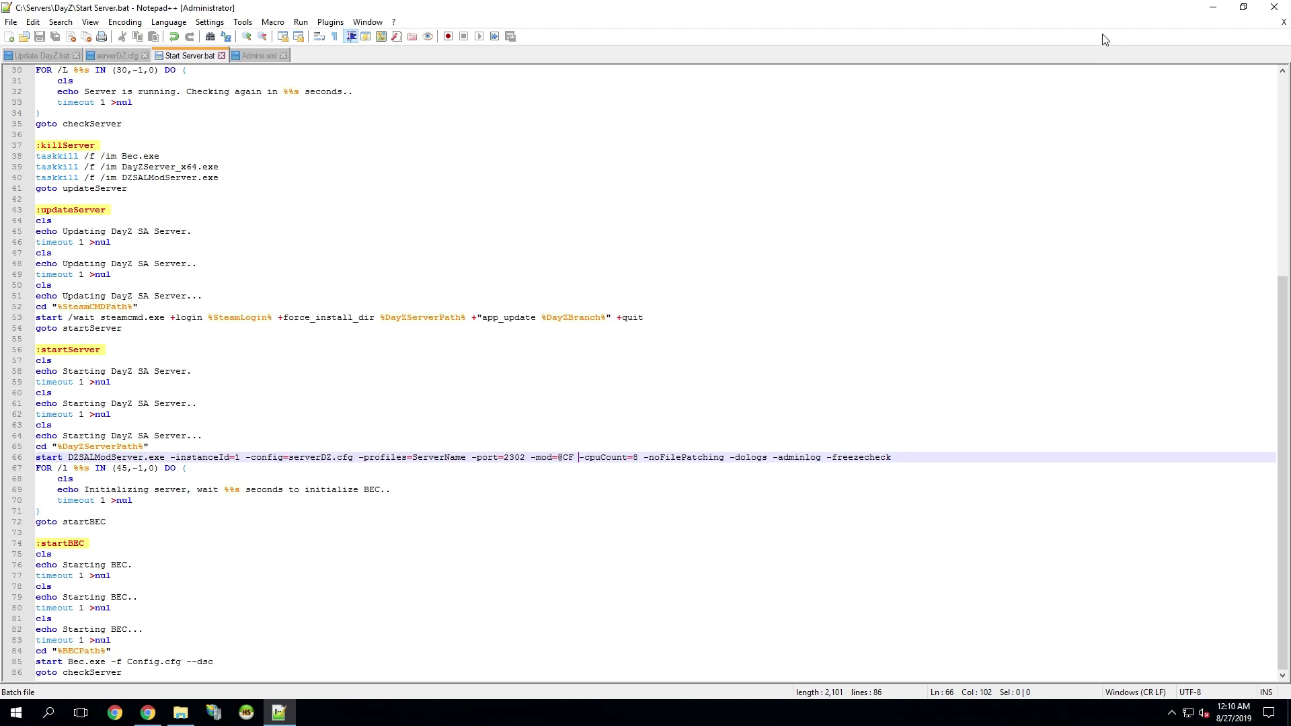
pyautogui.click(1213, 7)
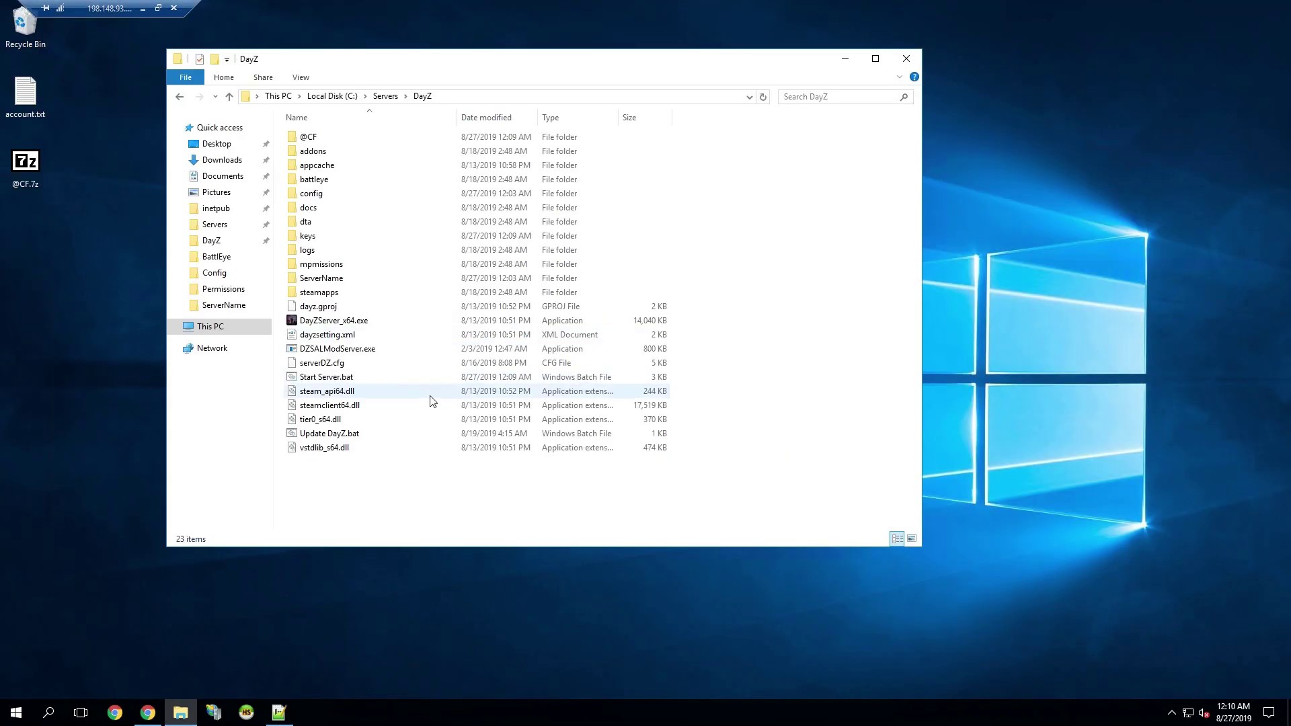
pyautogui.click(348, 381)
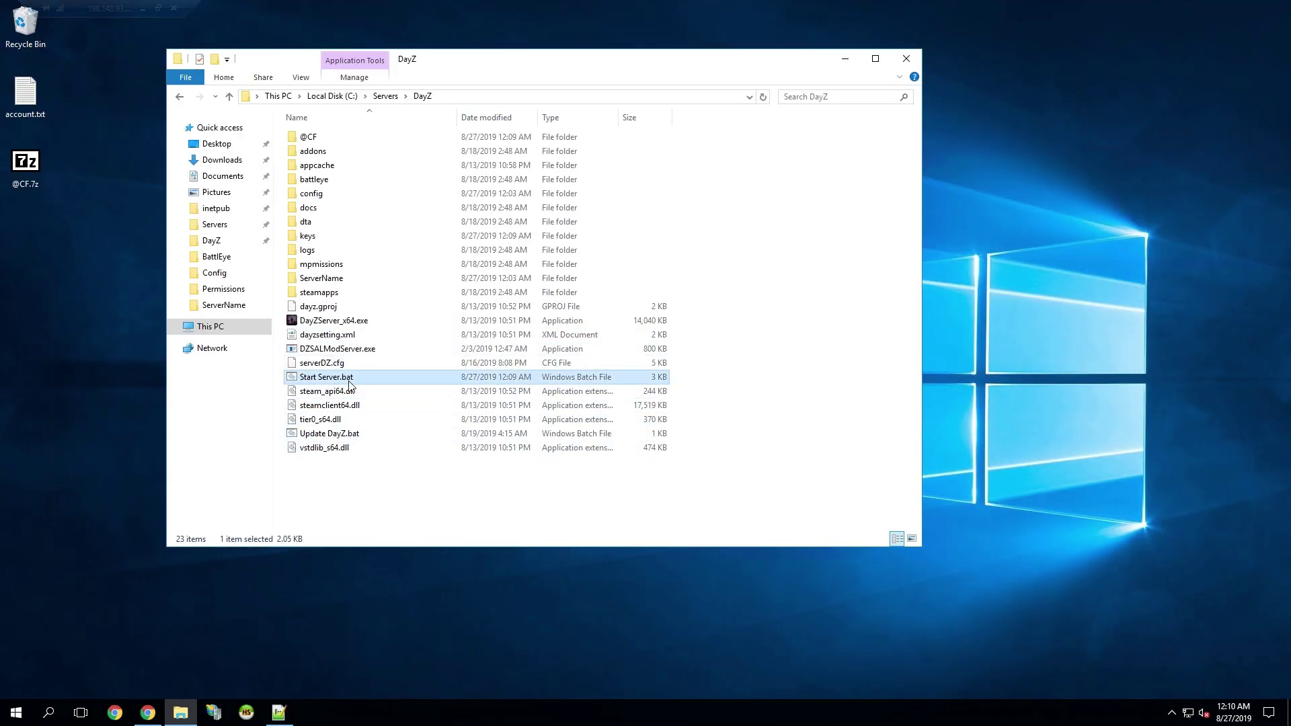
pyautogui.doubleClick(348, 380)
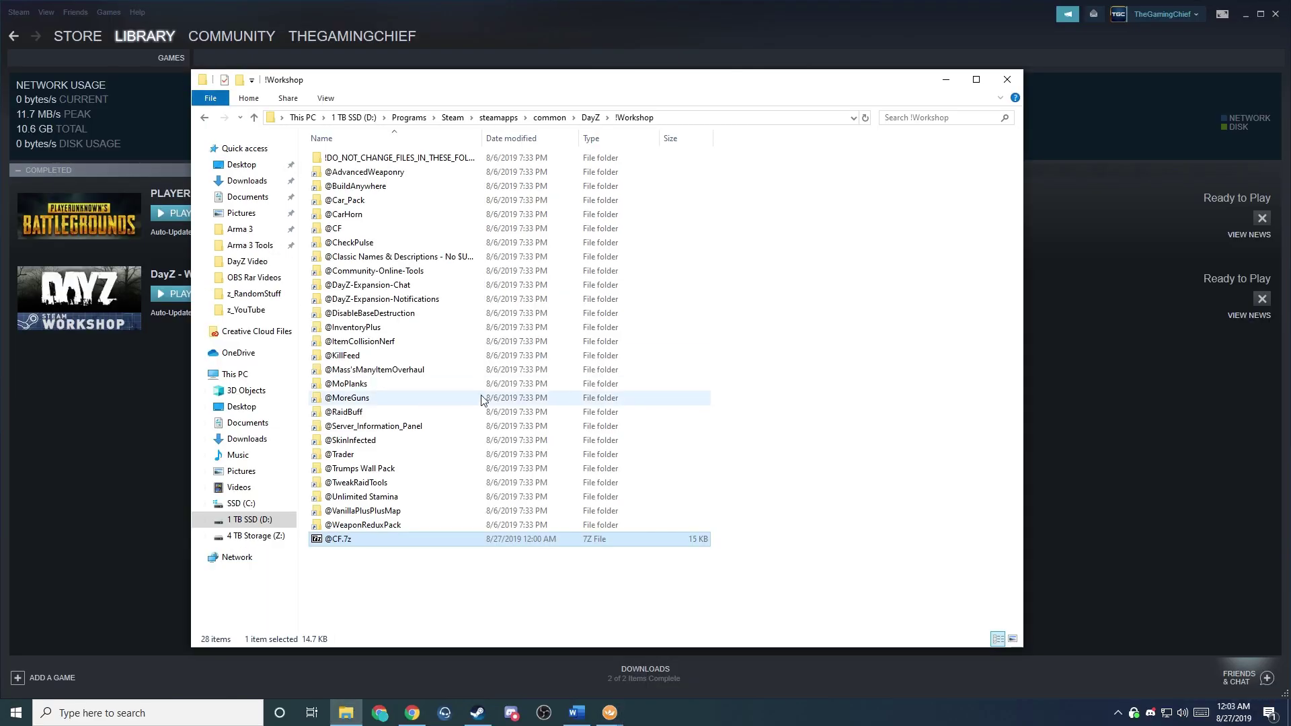
pyautogui.click(17, 712)
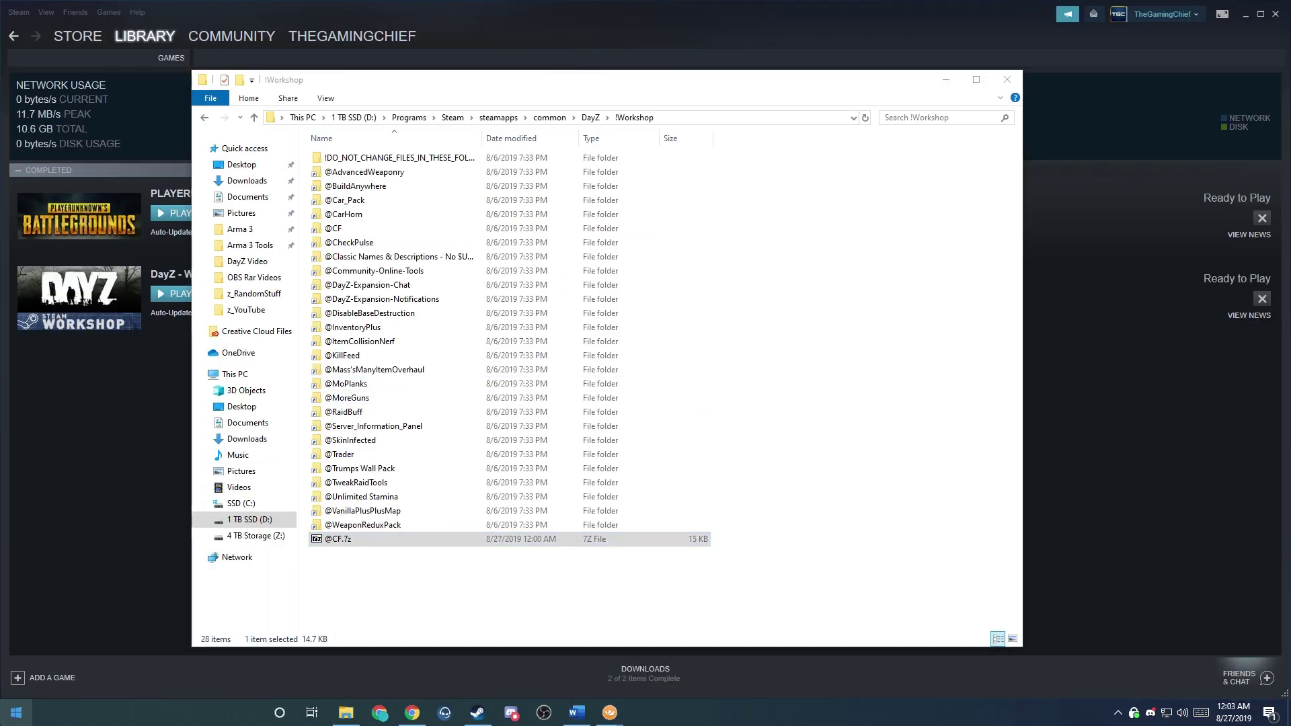
# - Launch DZSALauncher from a 'dz' search and filter its server list for TGC
pyautogui.write('dz')
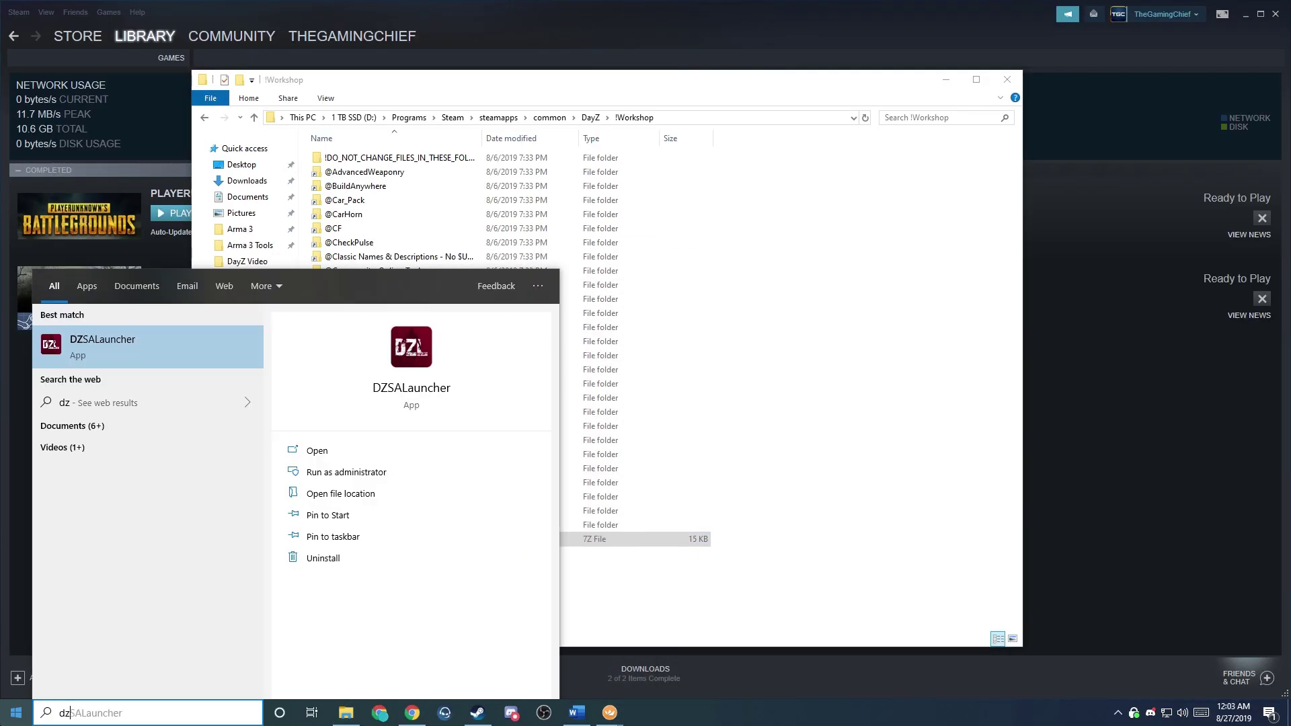
pyautogui.press('Escape')
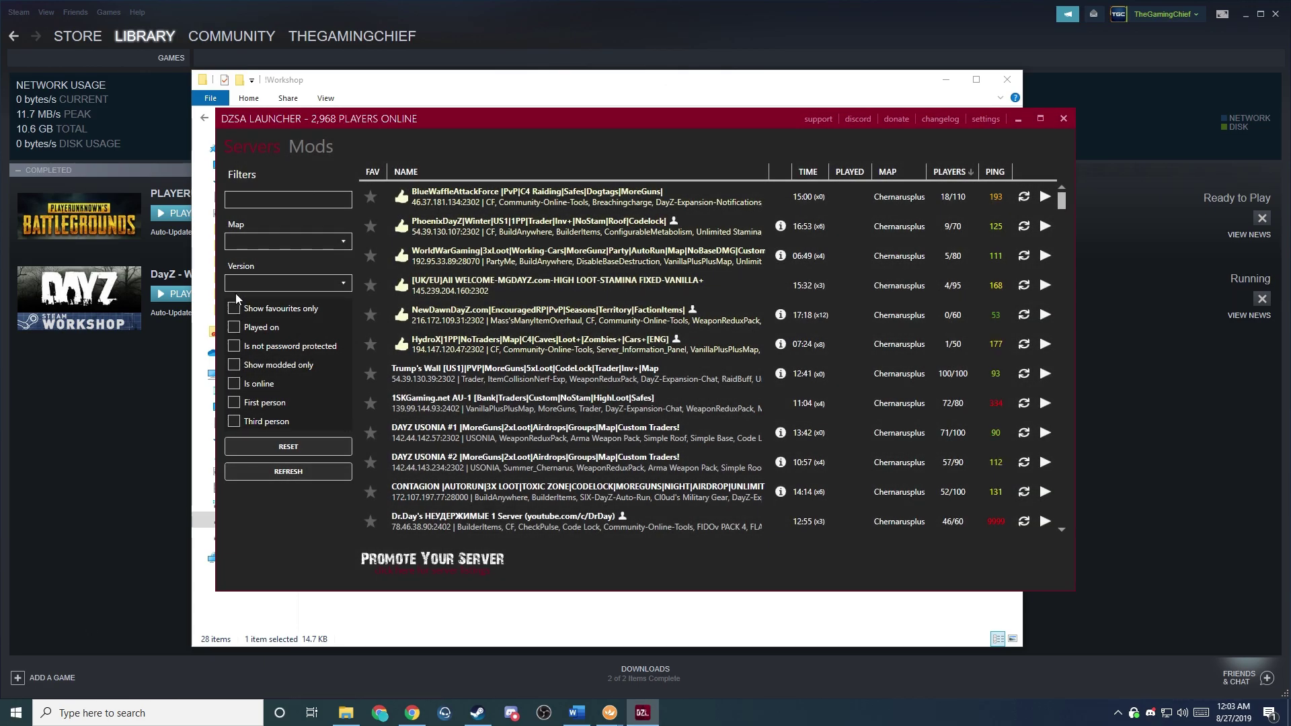
pyautogui.click(288, 199)
pyautogui.write('TGC')
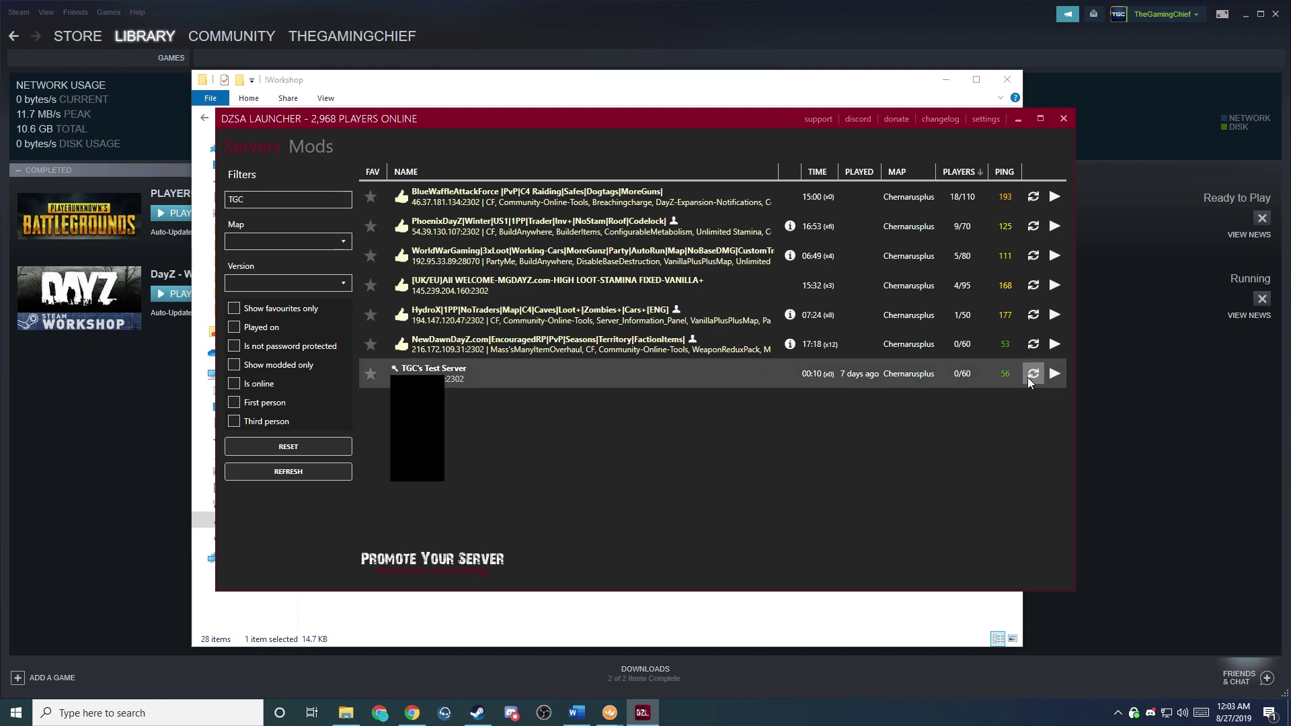
pyautogui.click(610, 713)
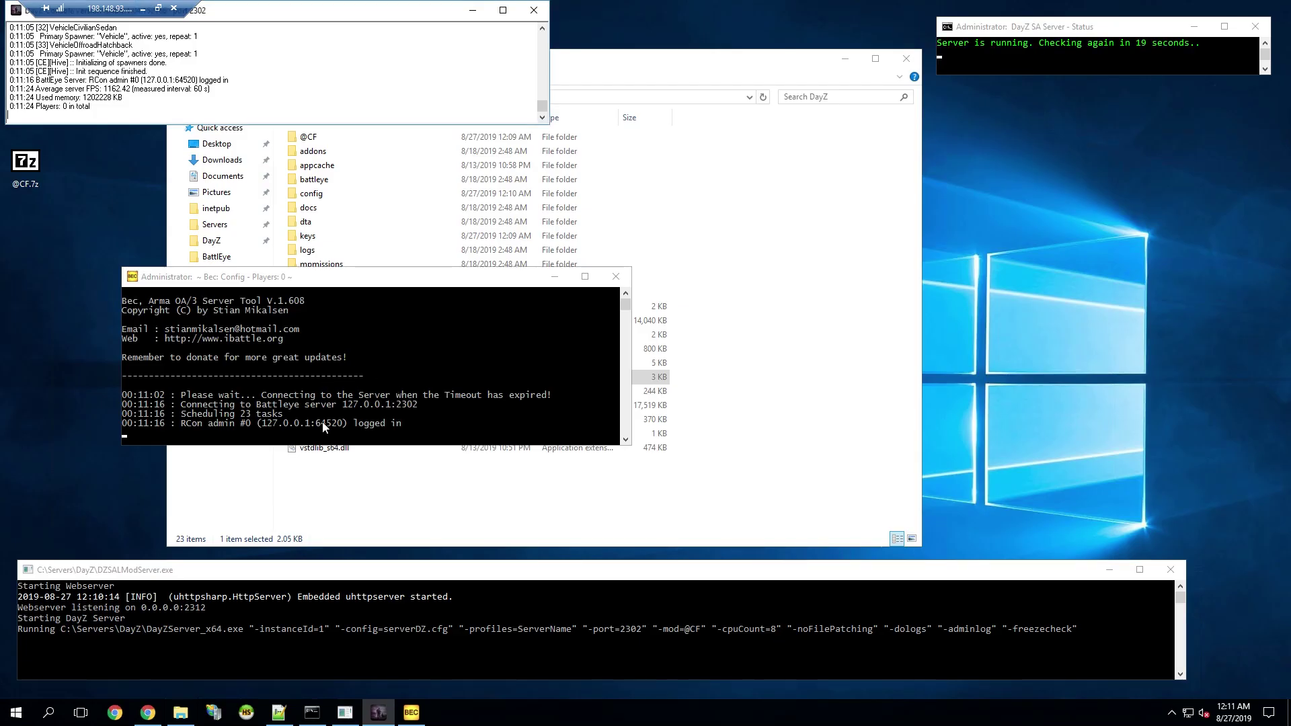
pyautogui.click(84, 644)
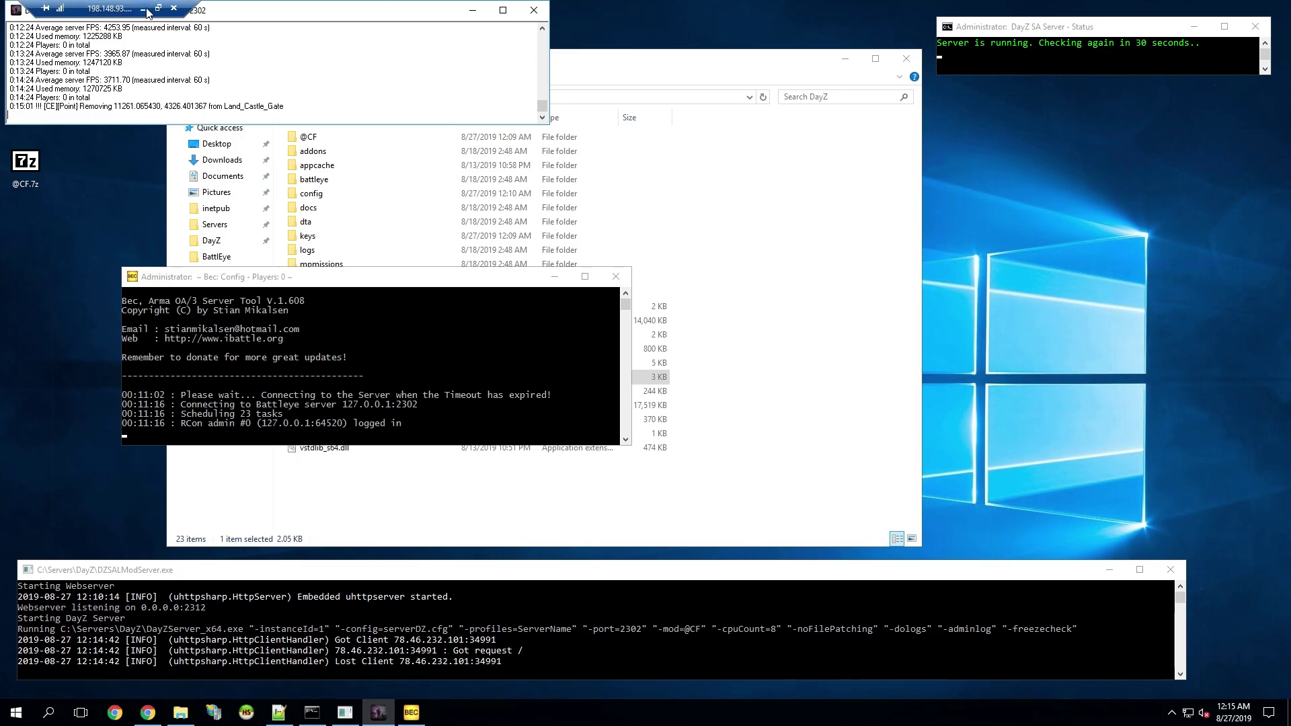
# - Reopen DZSALauncher on the local desktop and filter the server list to TGC
pyautogui.click(146, 12)
pyautogui.press('super')
pyautogui.write('dz')
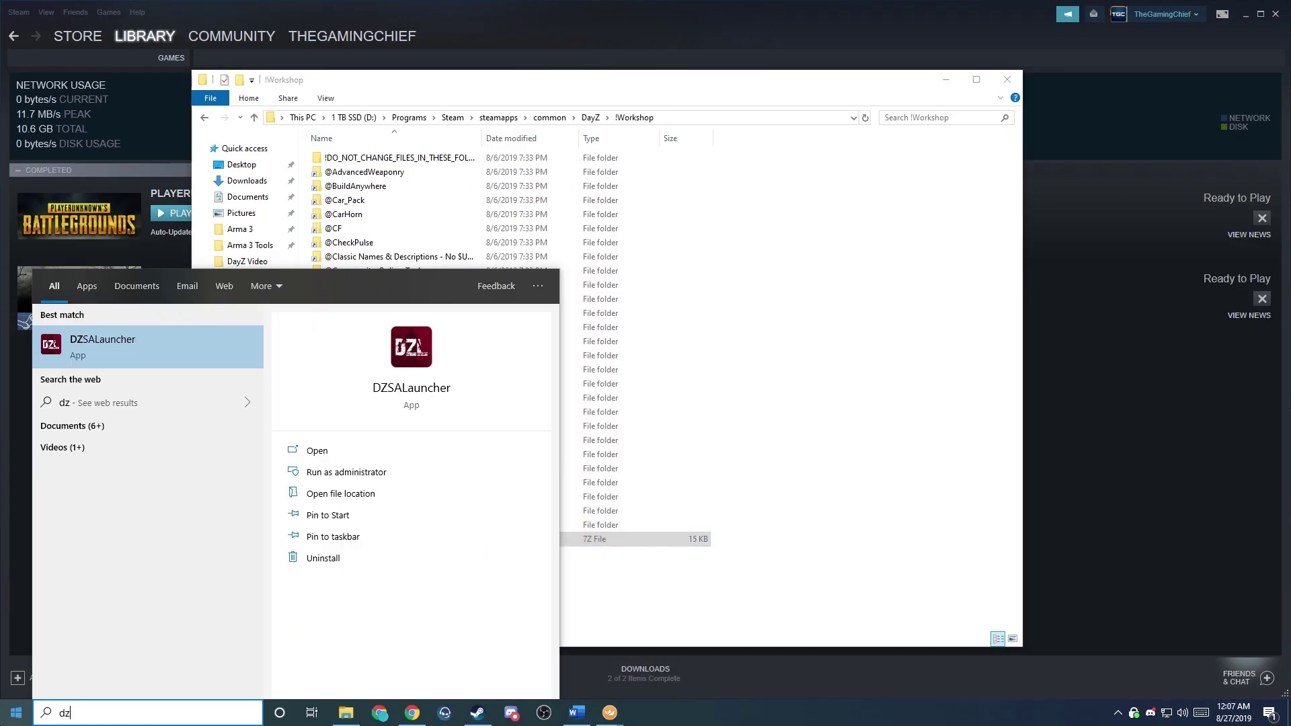
pyautogui.press('Return')
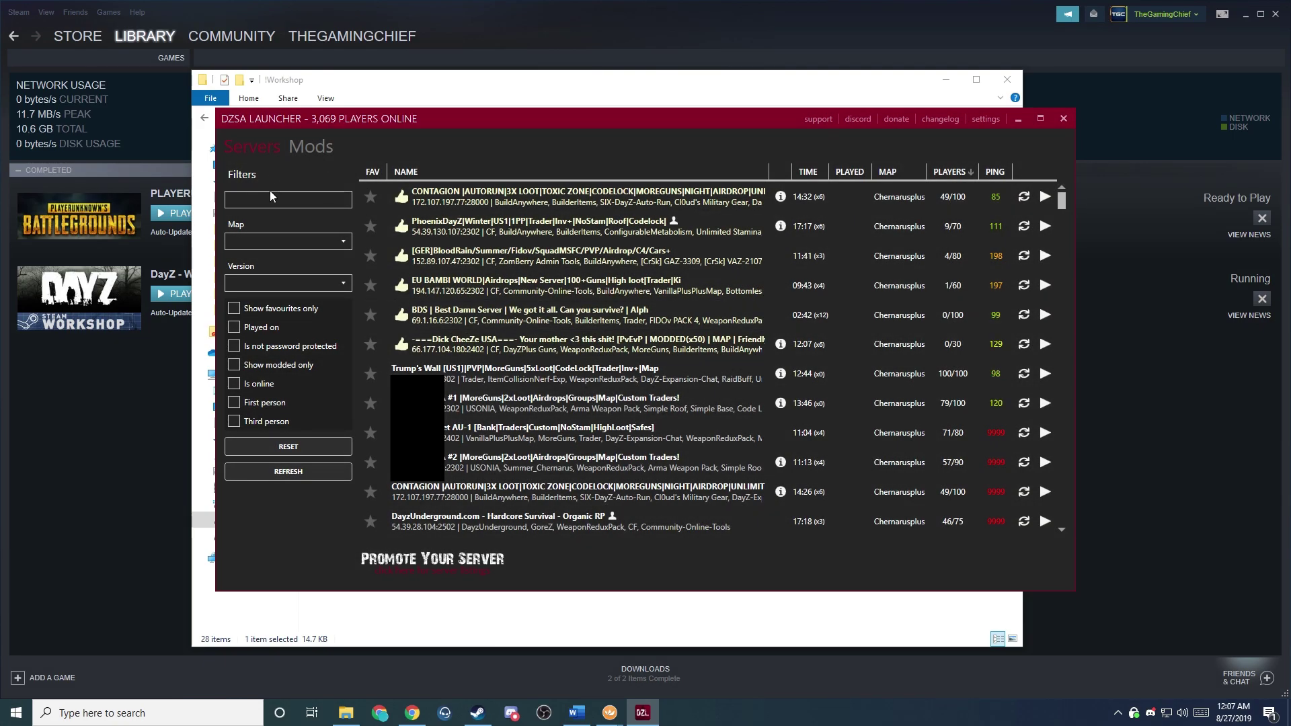
pyautogui.click(231, 199)
pyautogui.write('TGC')
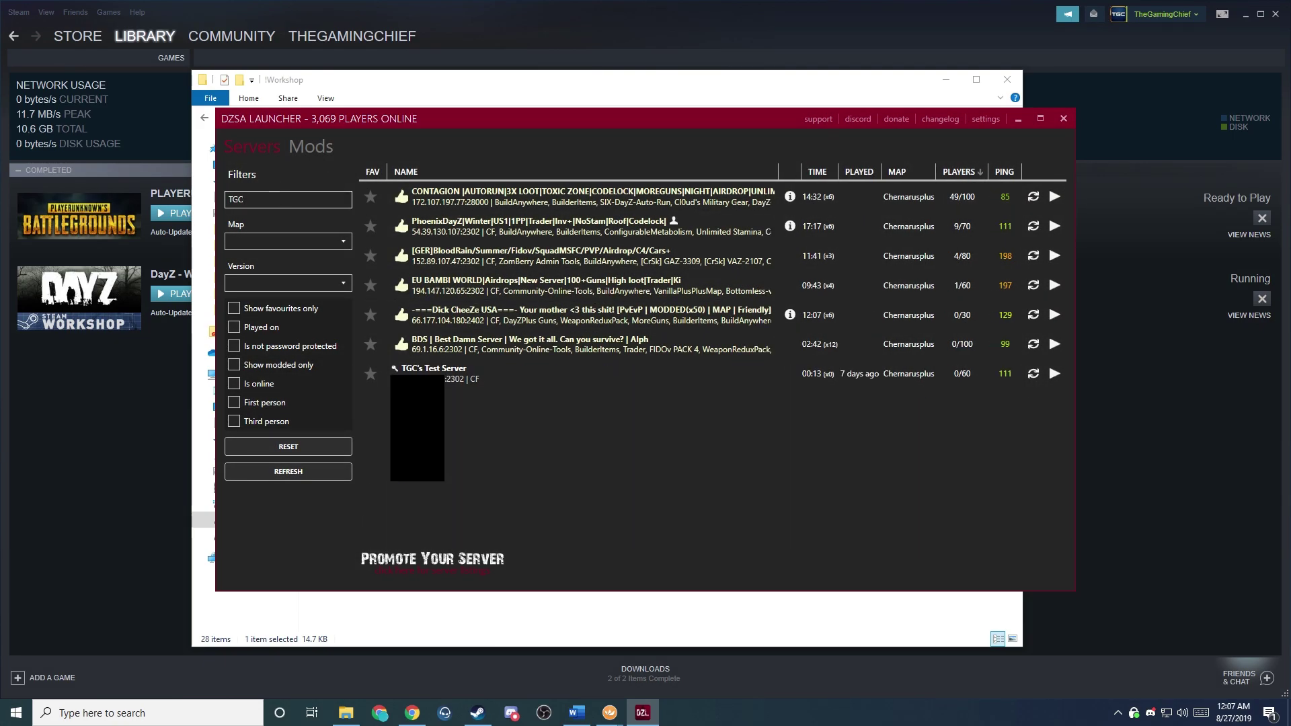